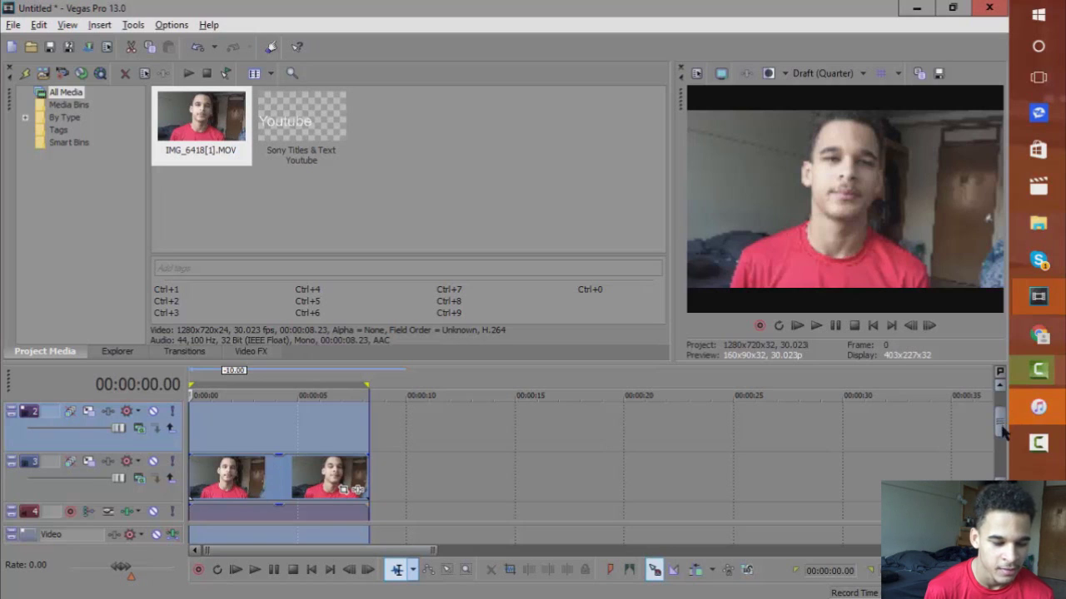
# - Play the talking-head clip through once and select it
pyautogui.scroll(-1, 1003, 433)
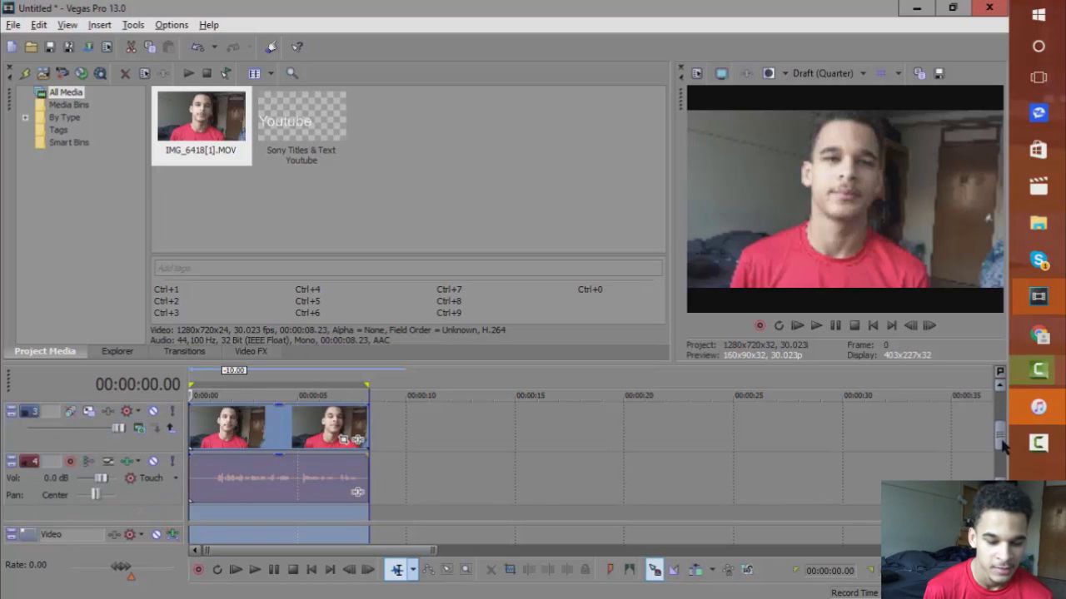
pyautogui.click(837, 330)
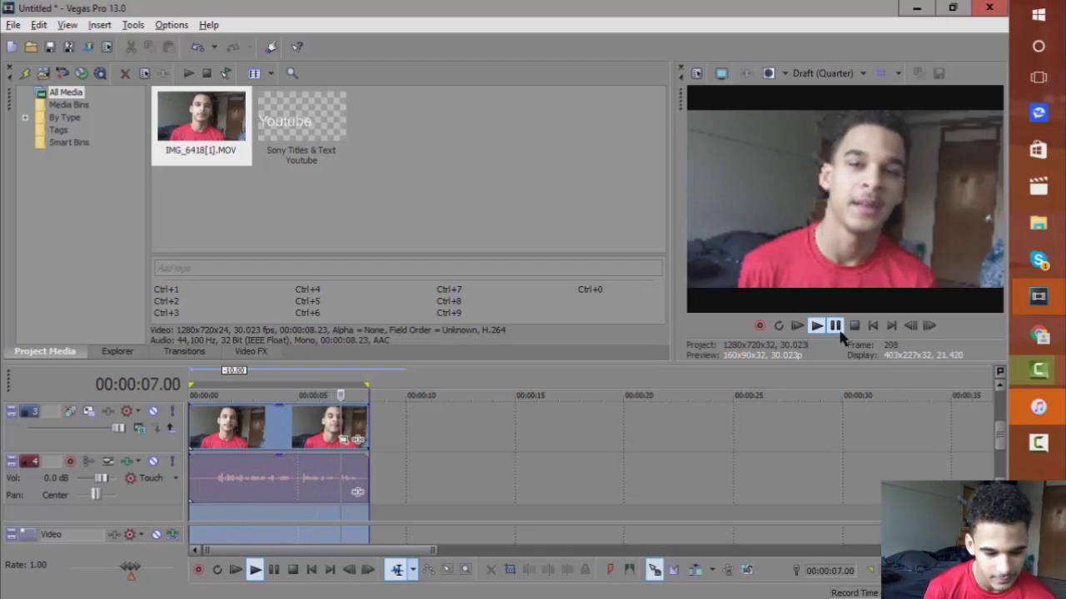
pyautogui.click(836, 328)
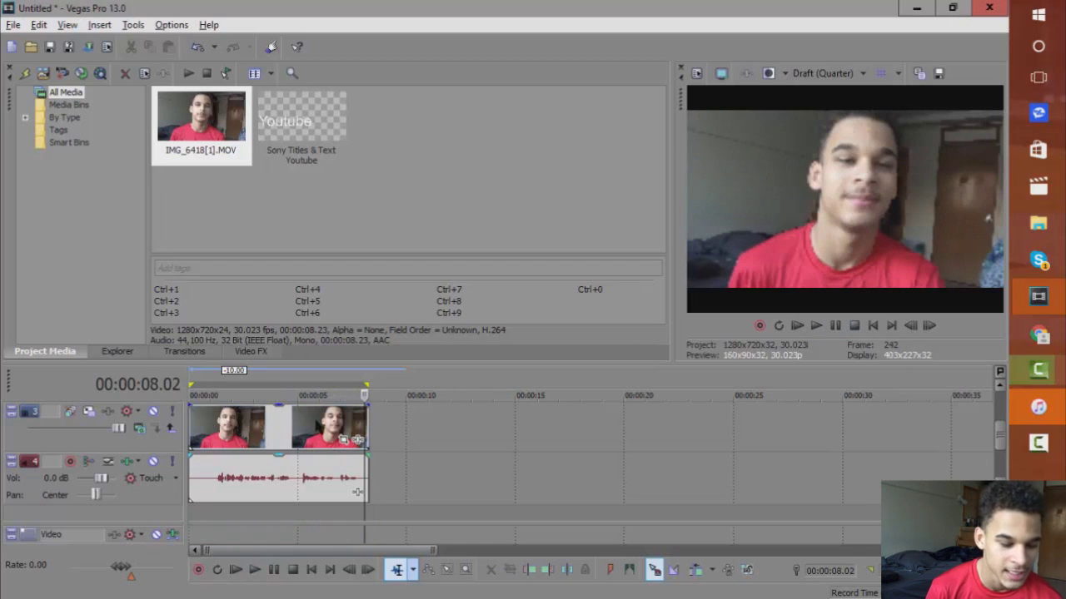
pyautogui.click(313, 421)
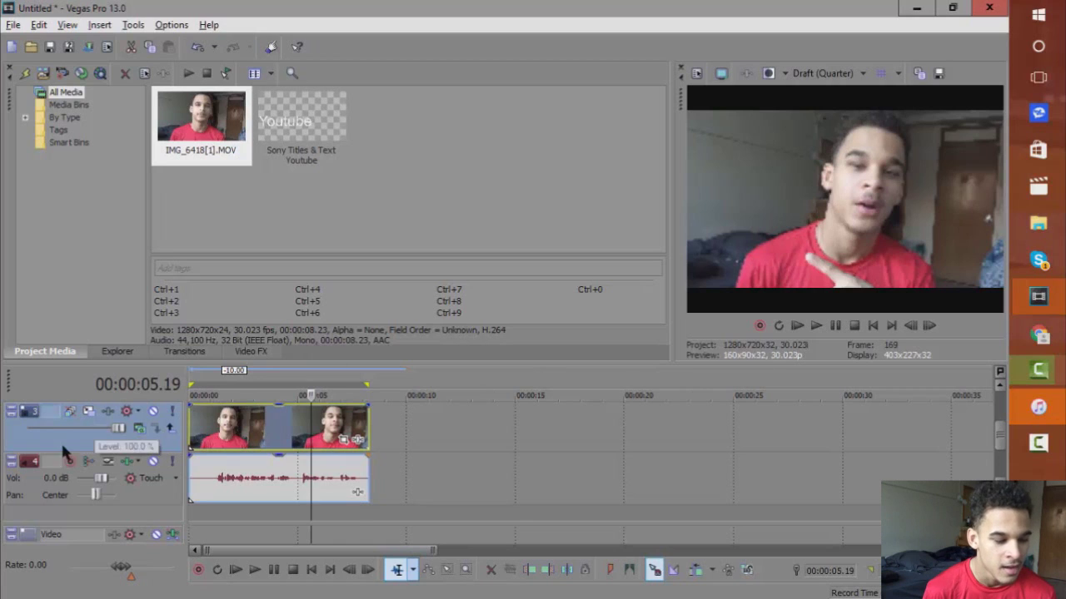
# - Insert an empty video track on top and add a second copy of IMG_6418 after the first clip
pyautogui.rightClick(50, 439)
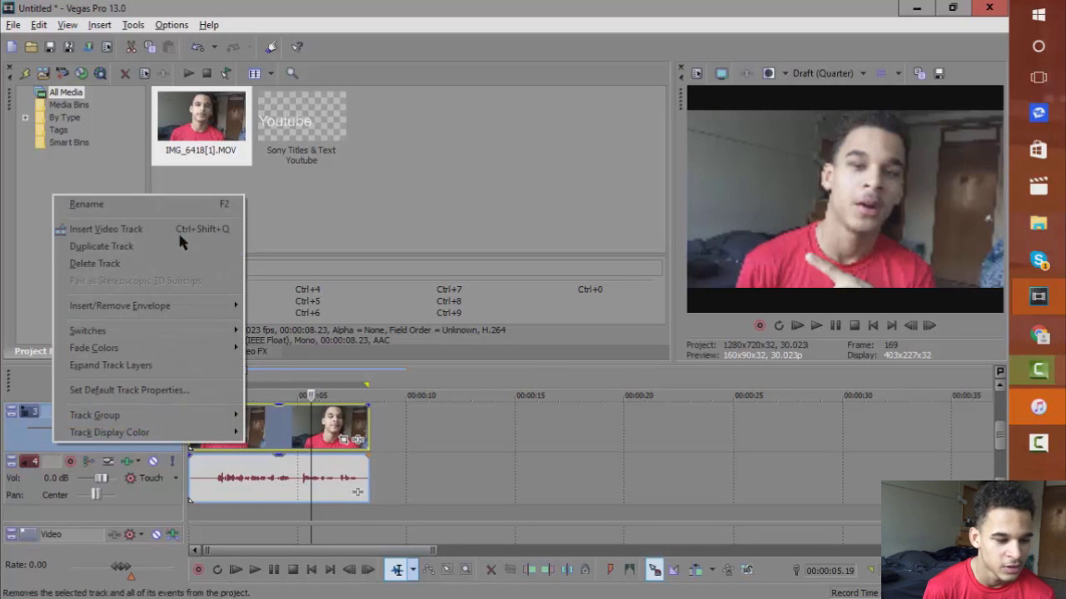
pyautogui.click(179, 236)
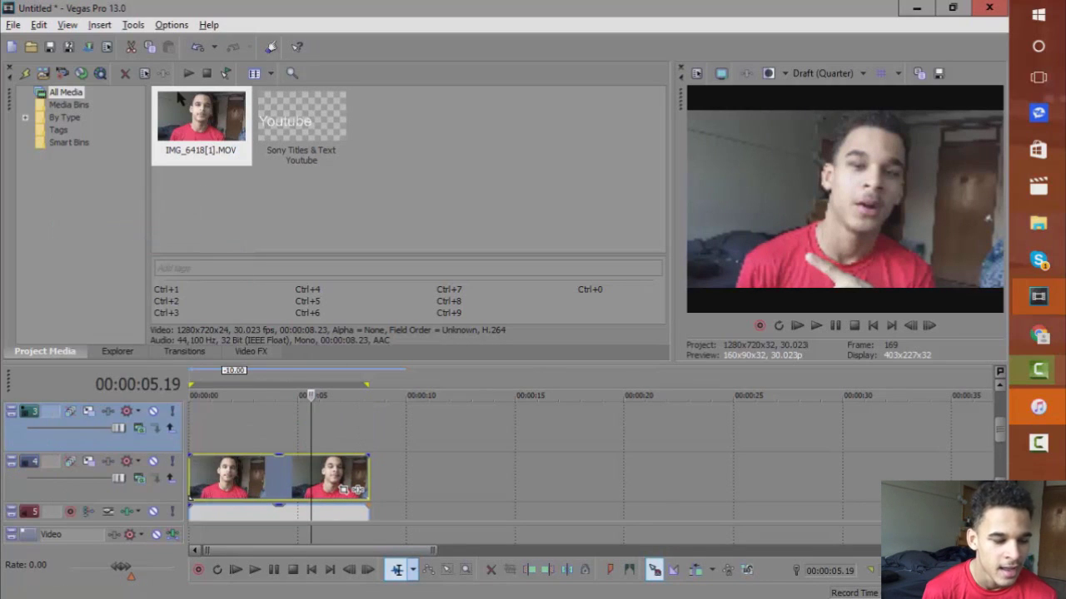
pyautogui.moveTo(183, 101); pyautogui.dragTo(430, 465)
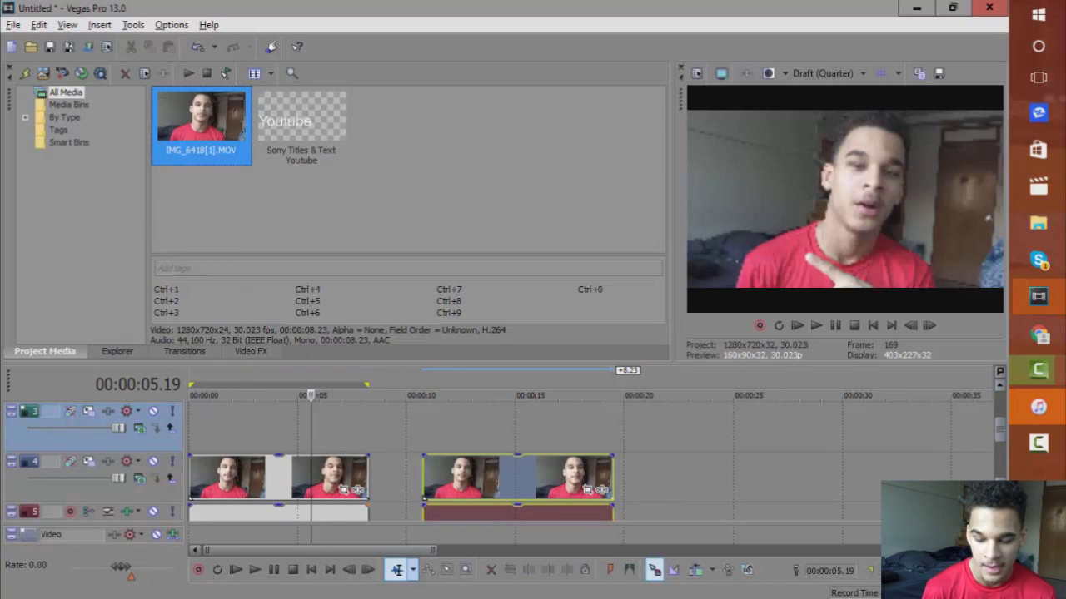
pyautogui.scroll(-1, 819, 495)
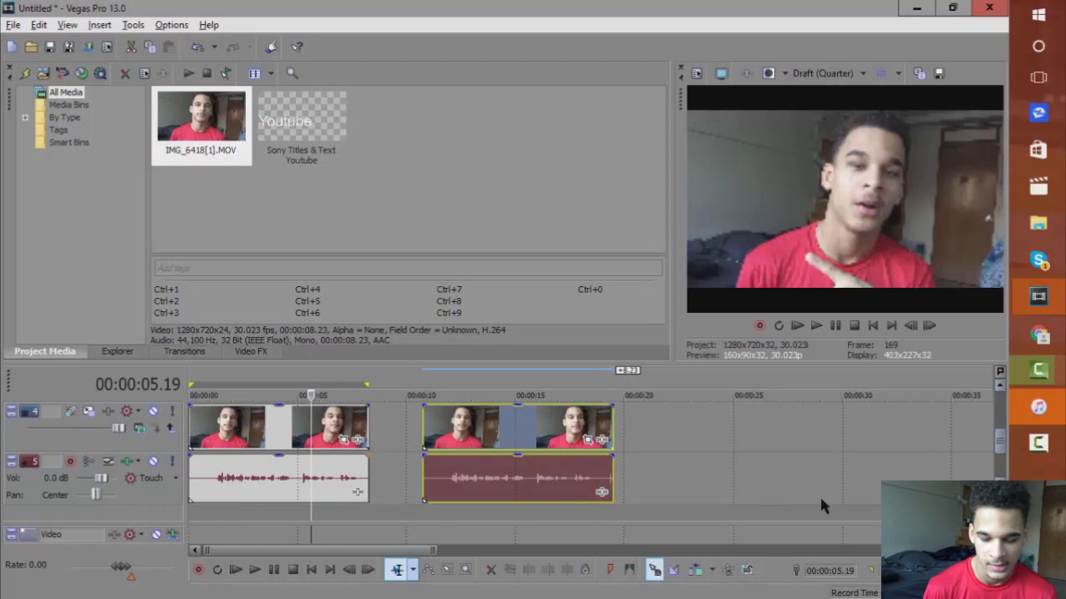
# - Delete the second copy's audio event, keeping only its video
pyautogui.rightClick(551, 472)
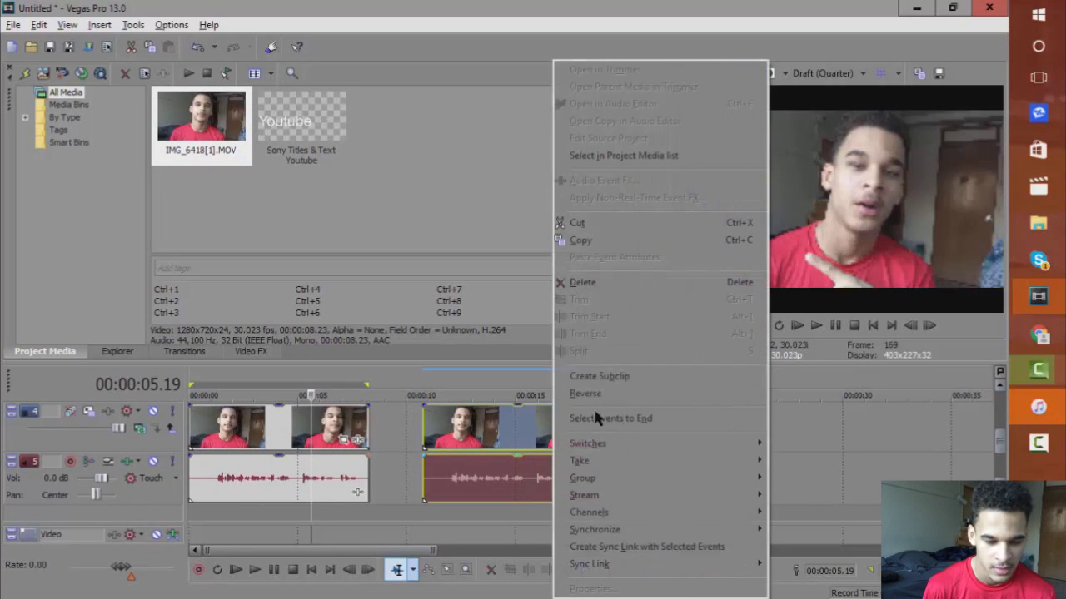
pyautogui.click(580, 284)
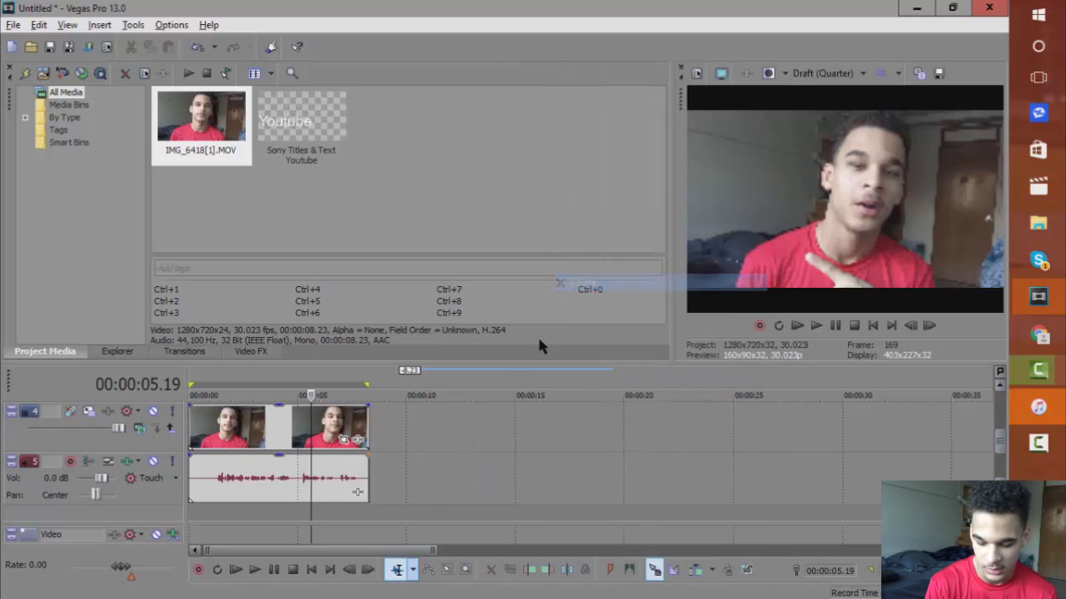
pyautogui.hotkey('ctrl', 'z')
pyautogui.click(522, 411)
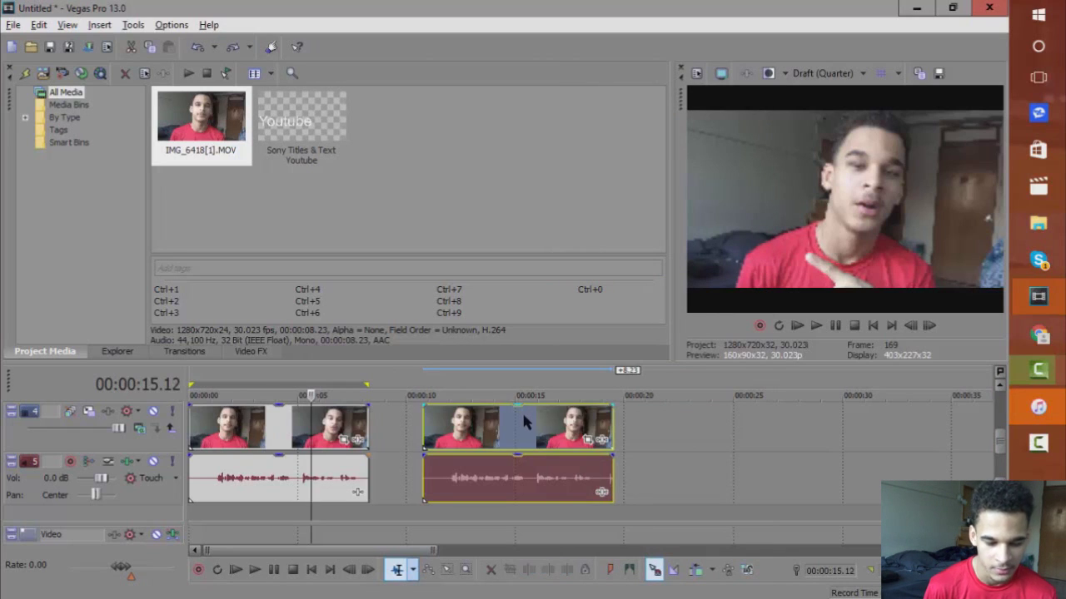
pyautogui.click(499, 493)
pyautogui.rightClick(499, 493)
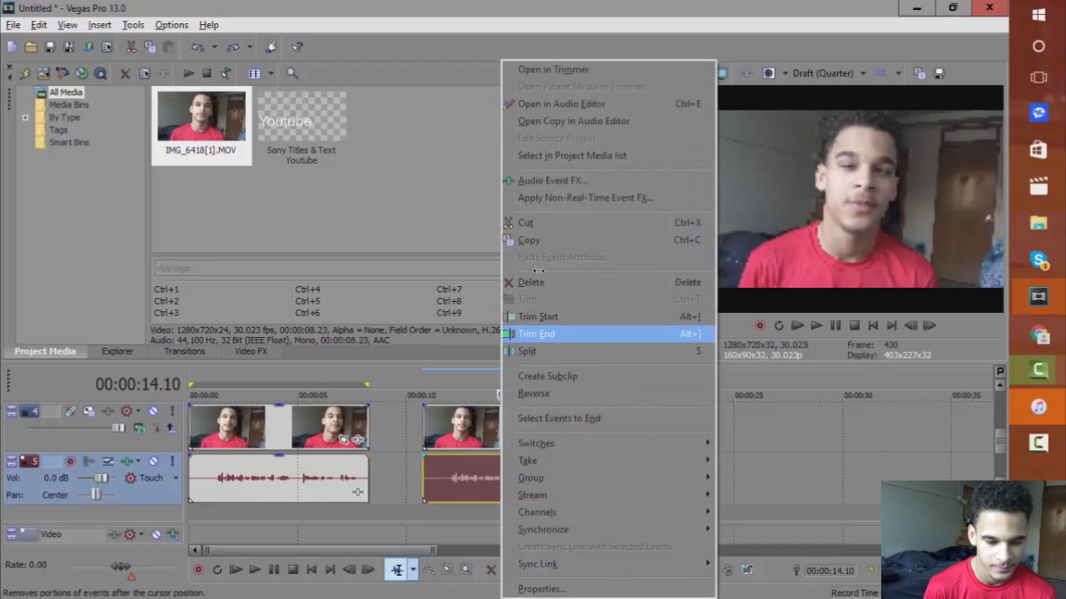
pyautogui.click(540, 283)
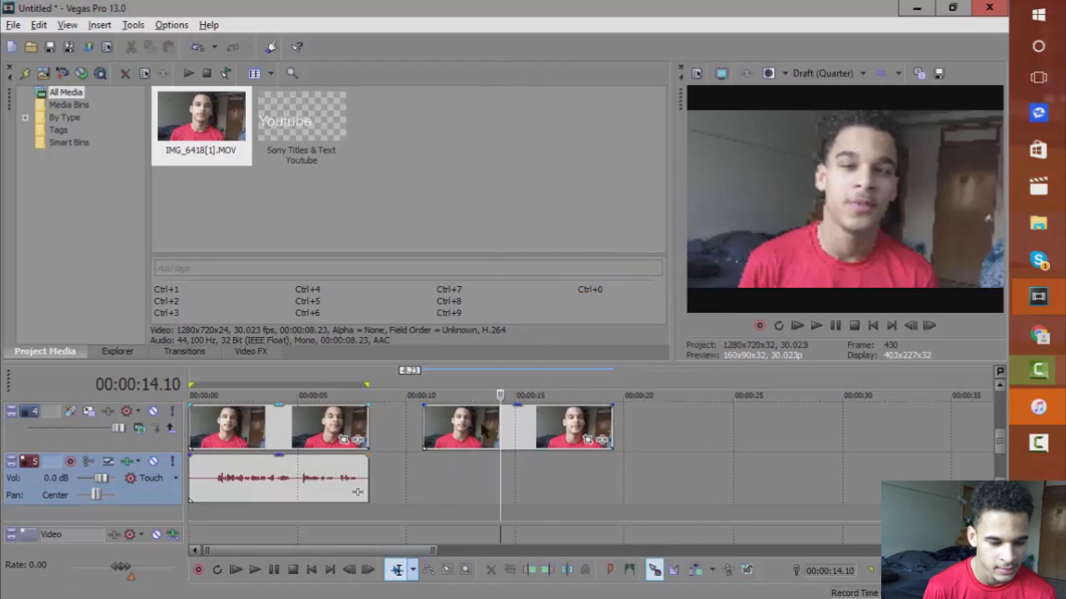
# - Move the second copy onto the top video track at 00:00:00
pyautogui.click(499, 426)
pyautogui.scroll(1, 386, 392)
pyautogui.scroll(1, 302, 479)
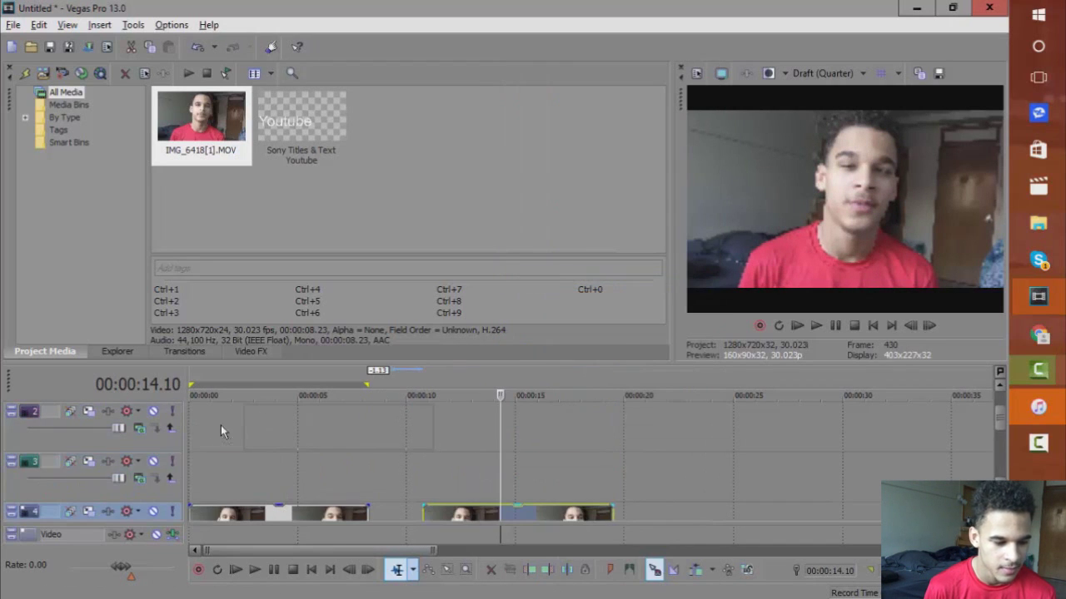
pyautogui.moveTo(221, 425); pyautogui.dragTo(204, 426)
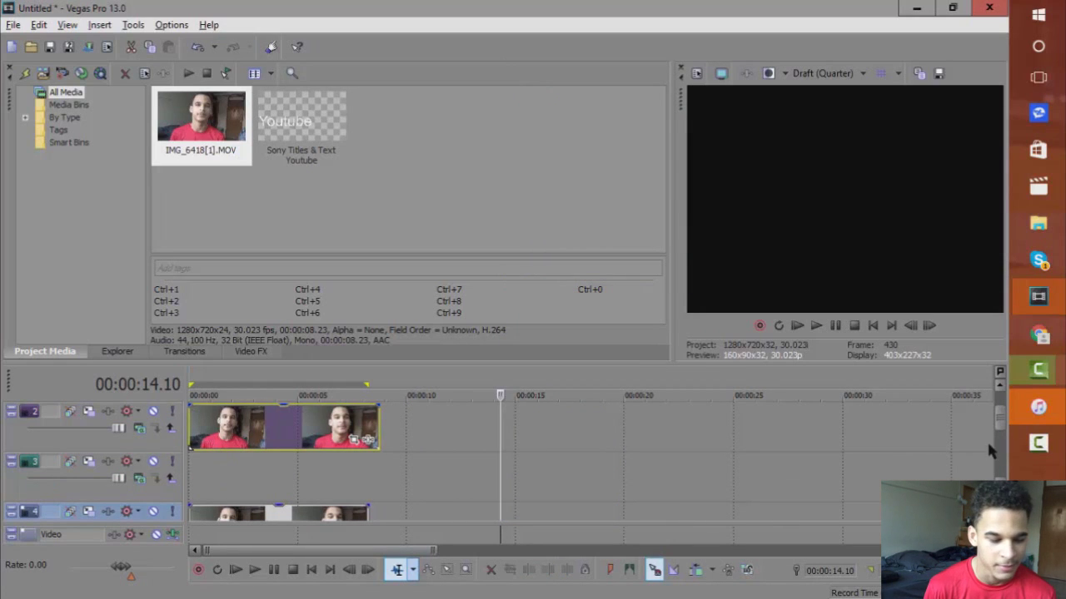
pyautogui.scroll(1, 994, 442)
pyautogui.scroll(-1, 996, 438)
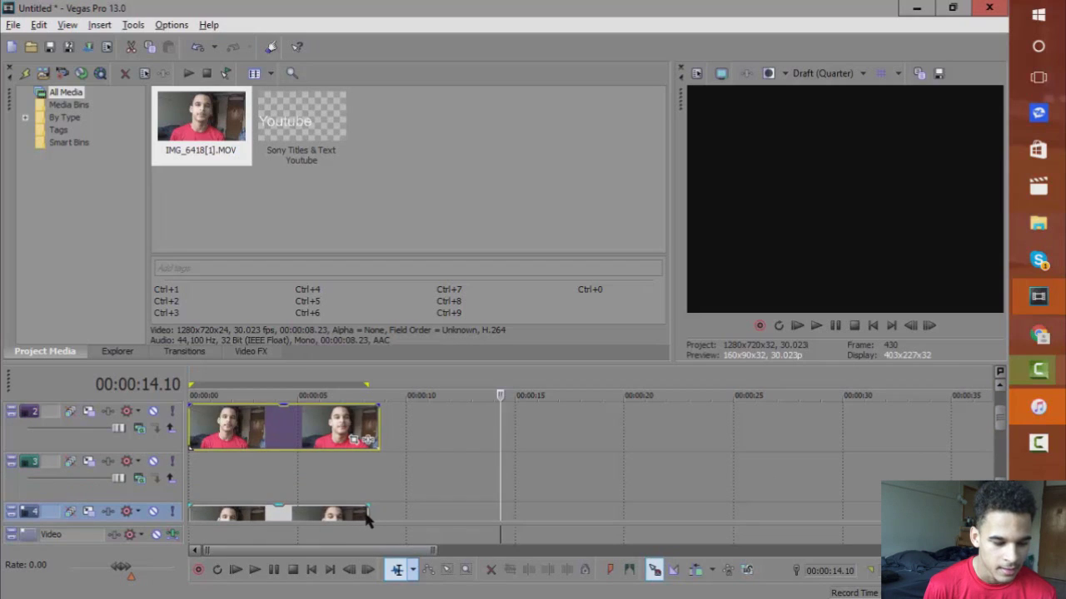
# - Trim the top clip's end back to 00:00:08.23 to match the original
pyautogui.click(370, 426)
pyautogui.click(379, 425)
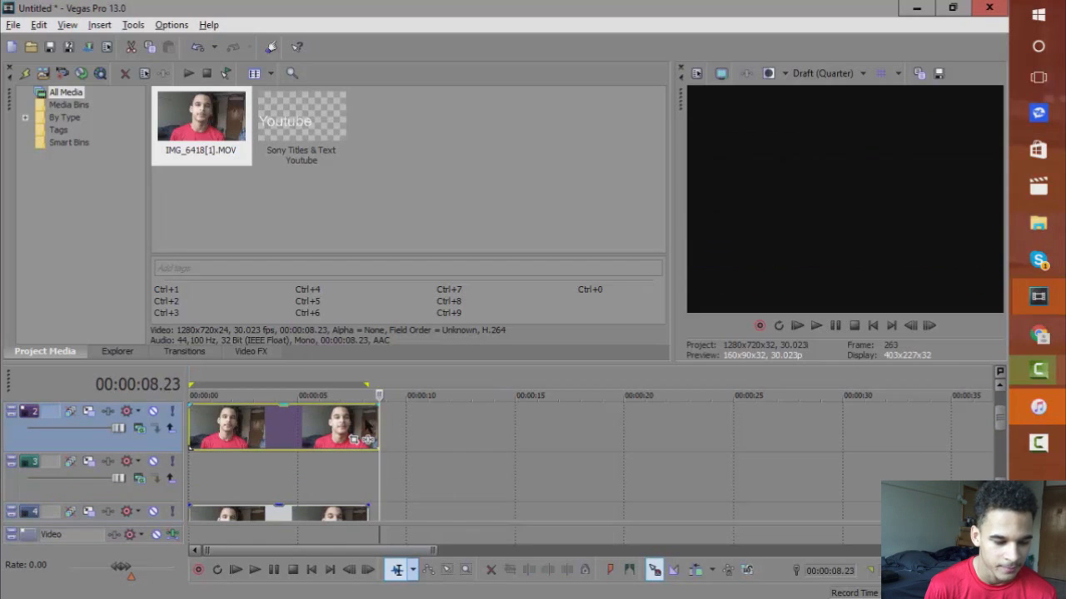
pyautogui.moveTo(378, 420); pyautogui.dragTo(371, 418)
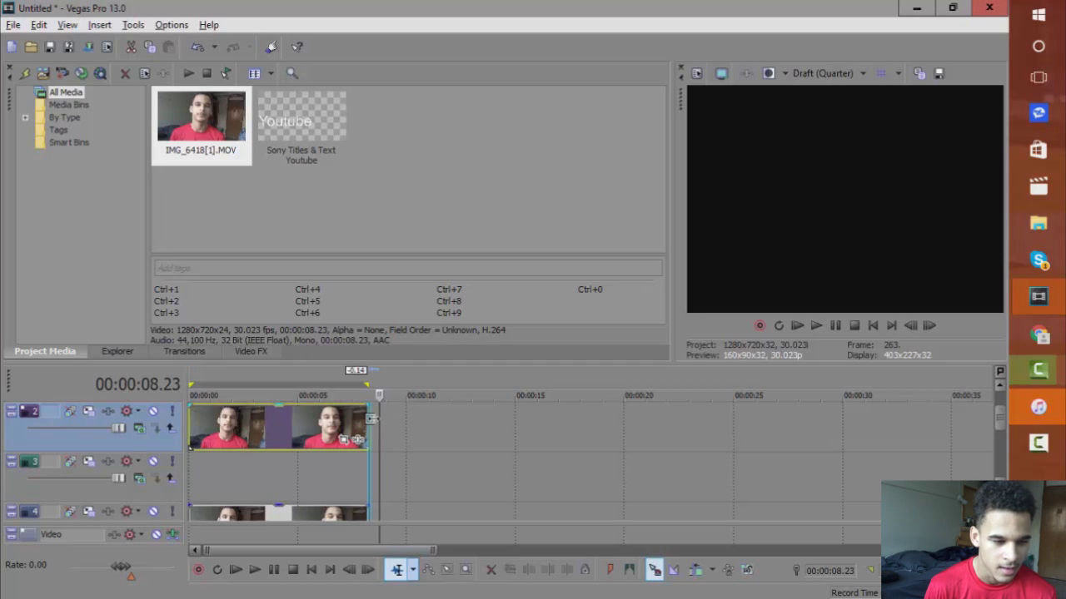
pyautogui.click(325, 127)
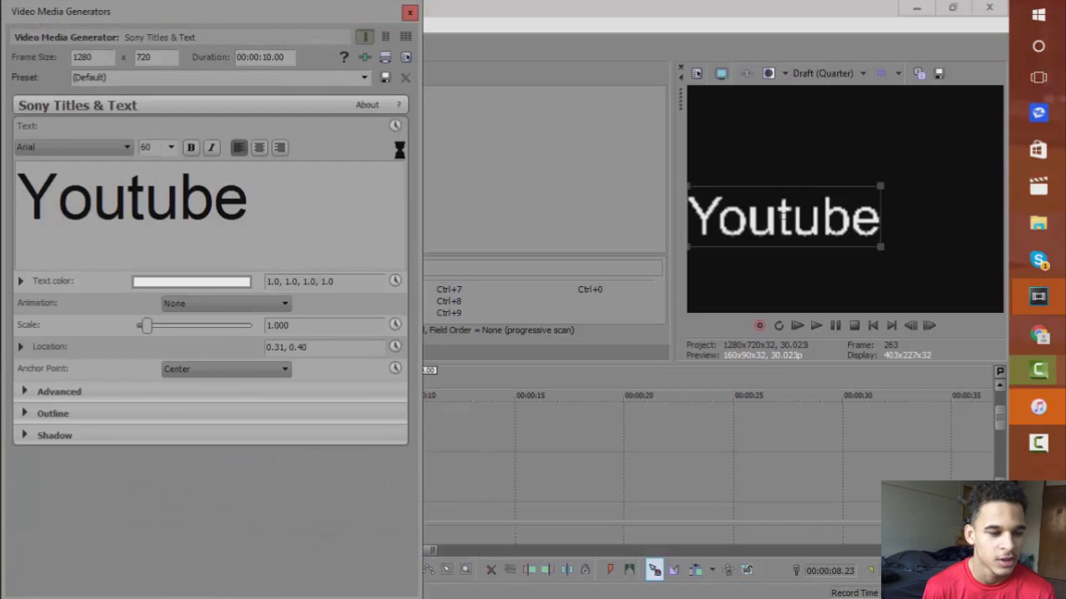
# - Select the word Youtube and try out fonts for it
pyautogui.doubleClick(81, 202)
pyautogui.click(307, 203)
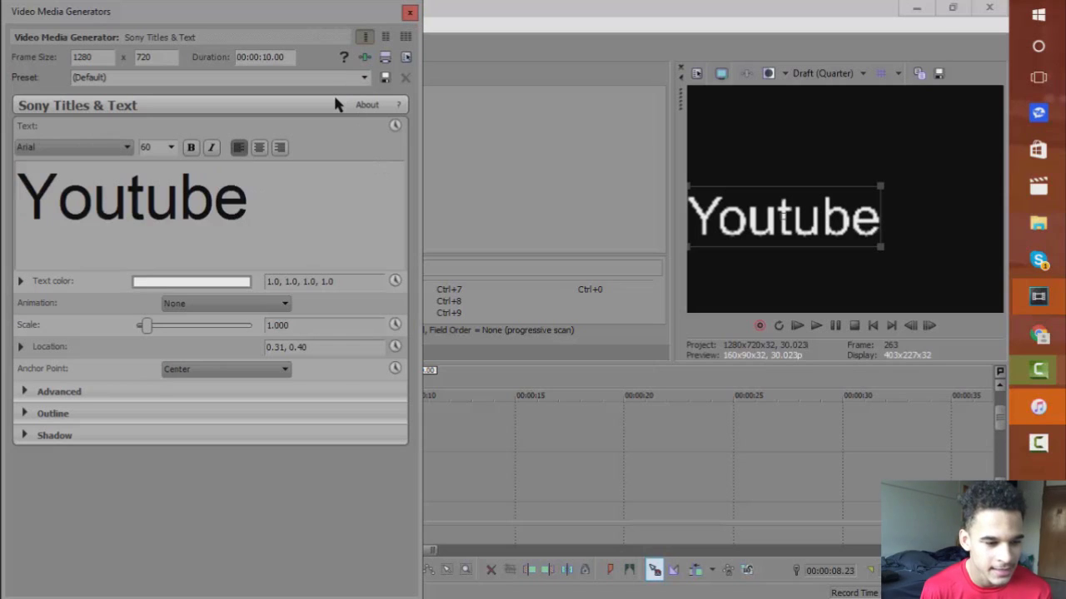
pyautogui.moveTo(252, 200); pyautogui.dragTo(32, 171)
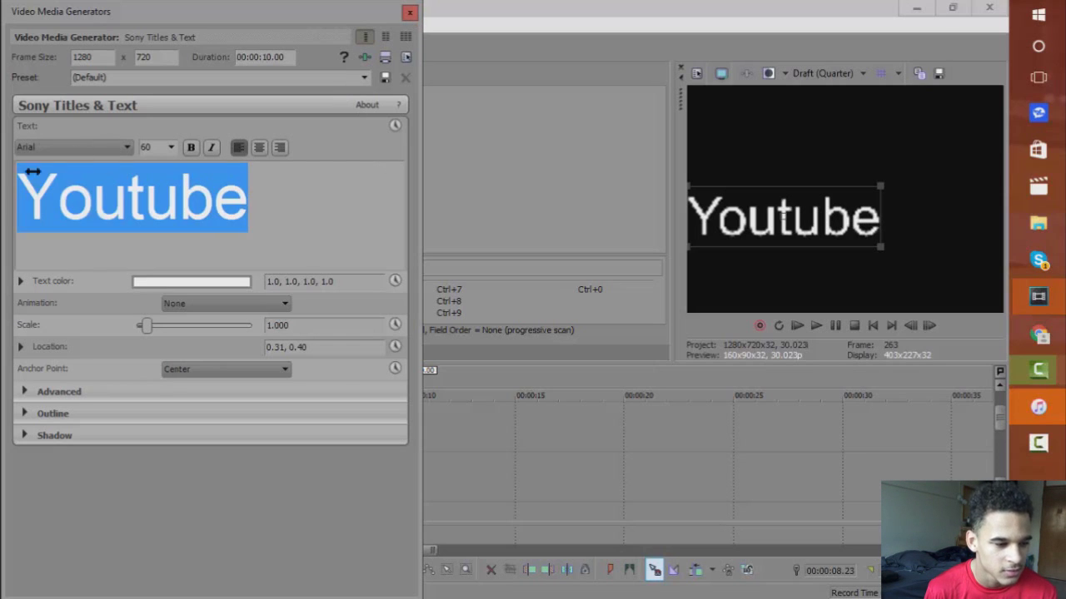
pyautogui.click(81, 146)
pyautogui.click(81, 303)
pyautogui.press('Up')
pyautogui.press('Up')
pyautogui.press('Up')
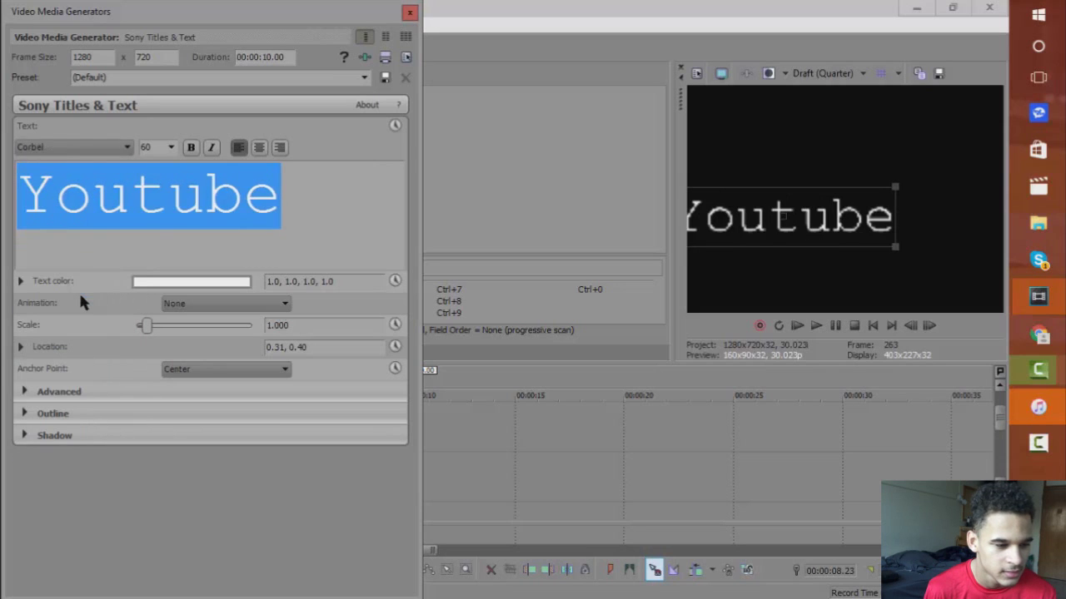
pyautogui.press('Up')
pyautogui.press('Up')
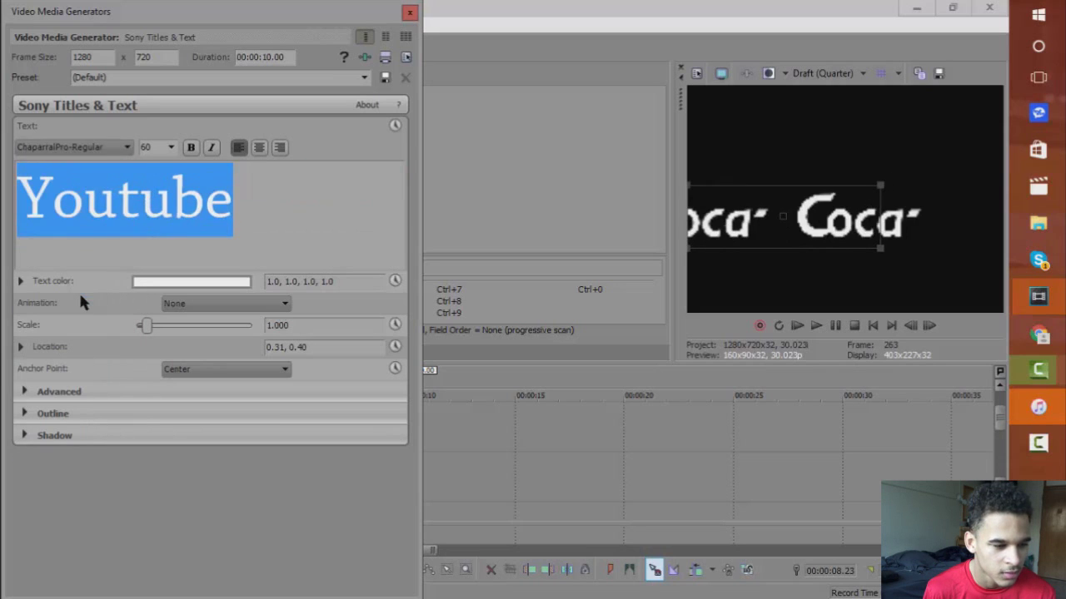
pyautogui.press('Down')
pyautogui.press('Up')
pyautogui.press('Up')
pyautogui.press('Up')
pyautogui.press('Up')
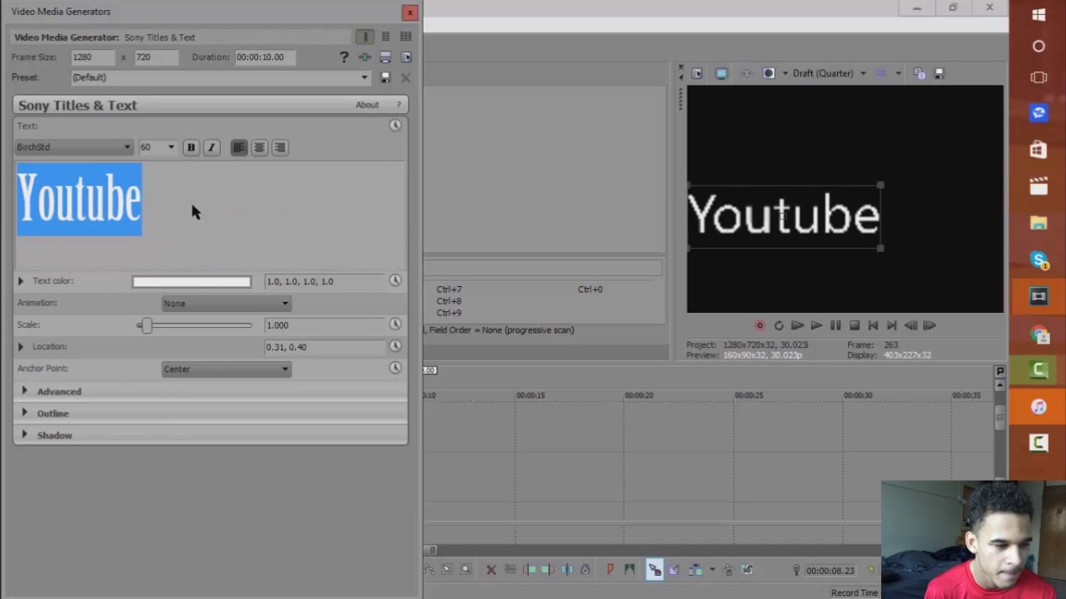
# - Set the Youtube title's font size to 80
pyautogui.click(171, 148)
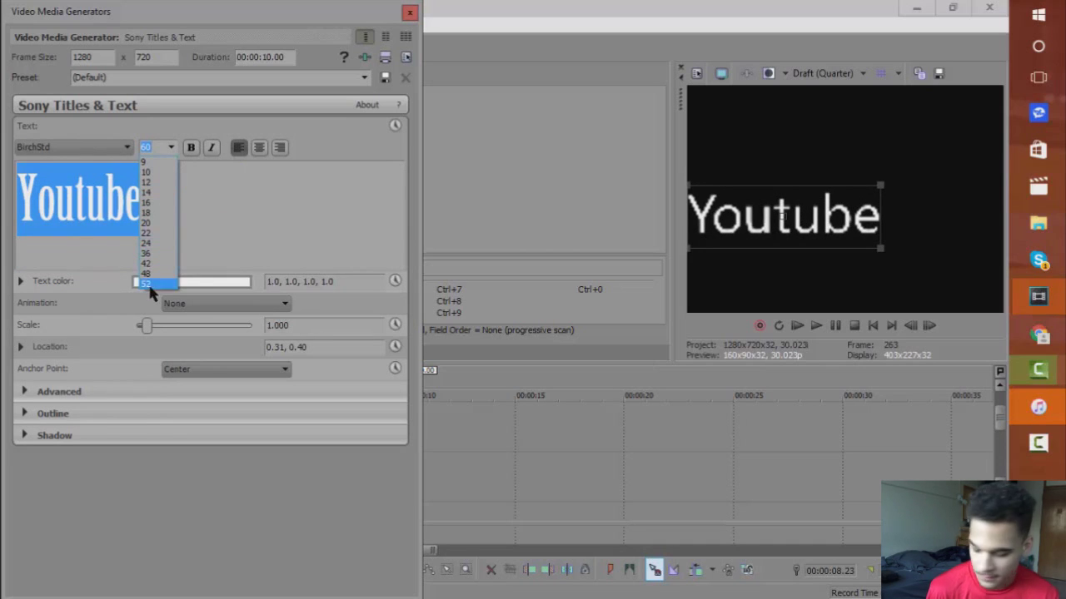
pyautogui.press('Down')
pyautogui.press('Down')
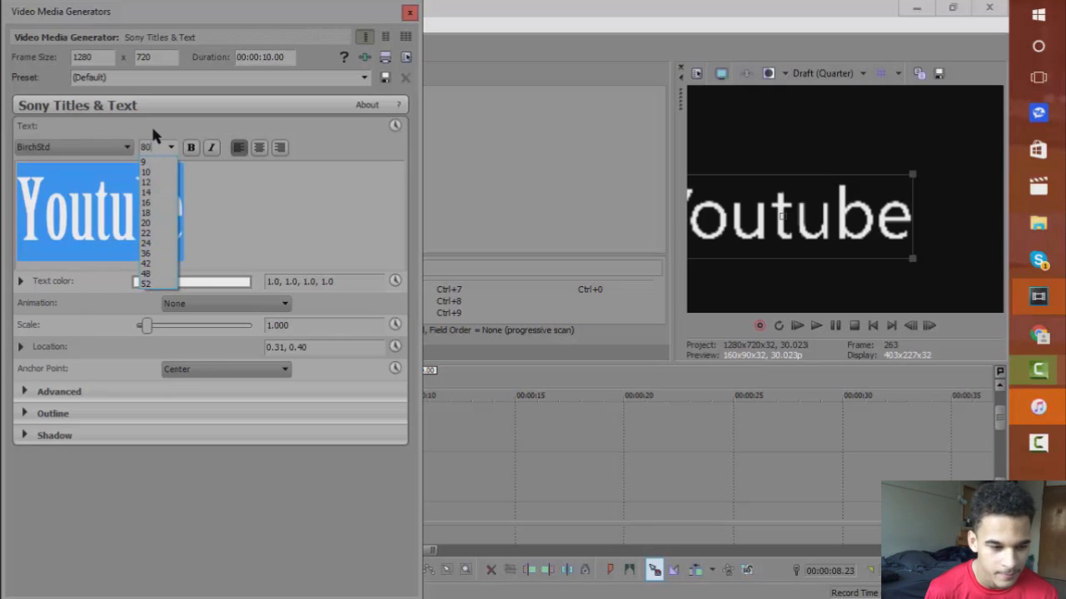
pyautogui.press('Return')
pyautogui.click(737, 223)
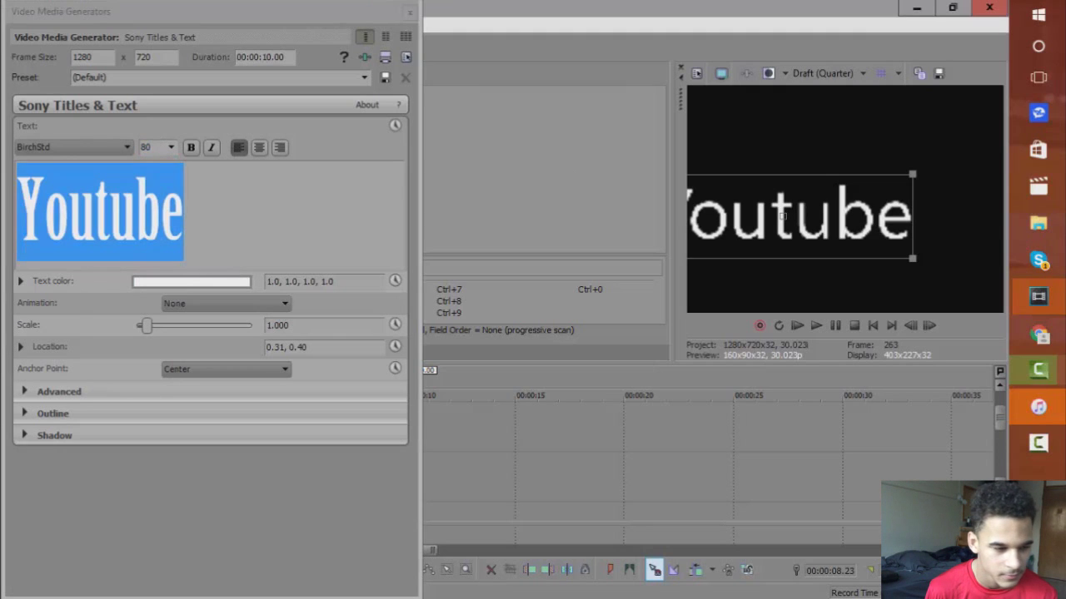
pyautogui.rightClick(764, 228)
pyautogui.click(178, 198)
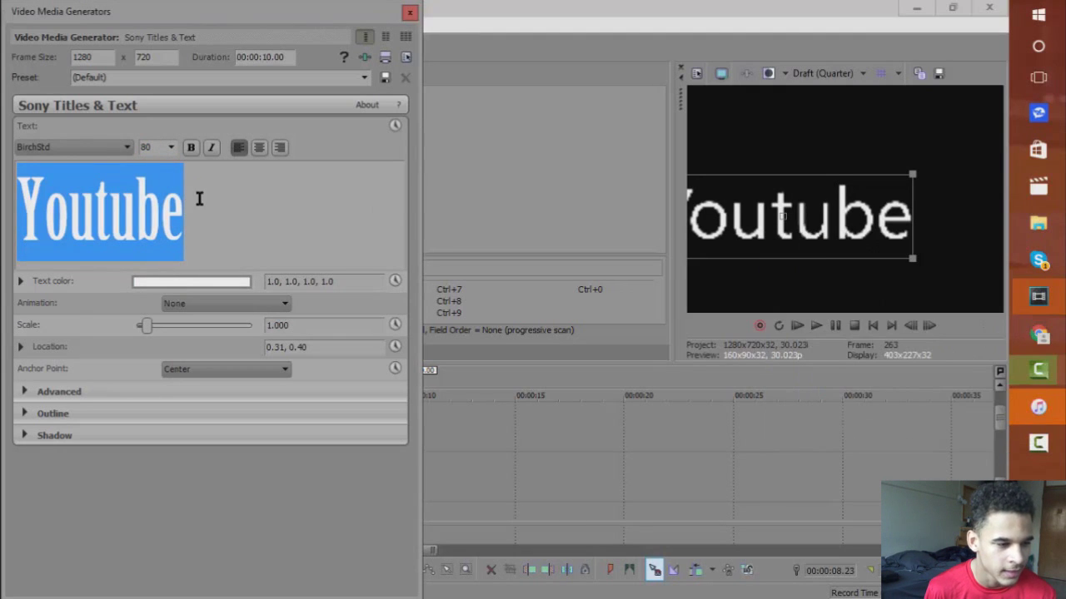
# - Switch the title to Arial, centre it in the frame, and make it bold
pyautogui.click(102, 146)
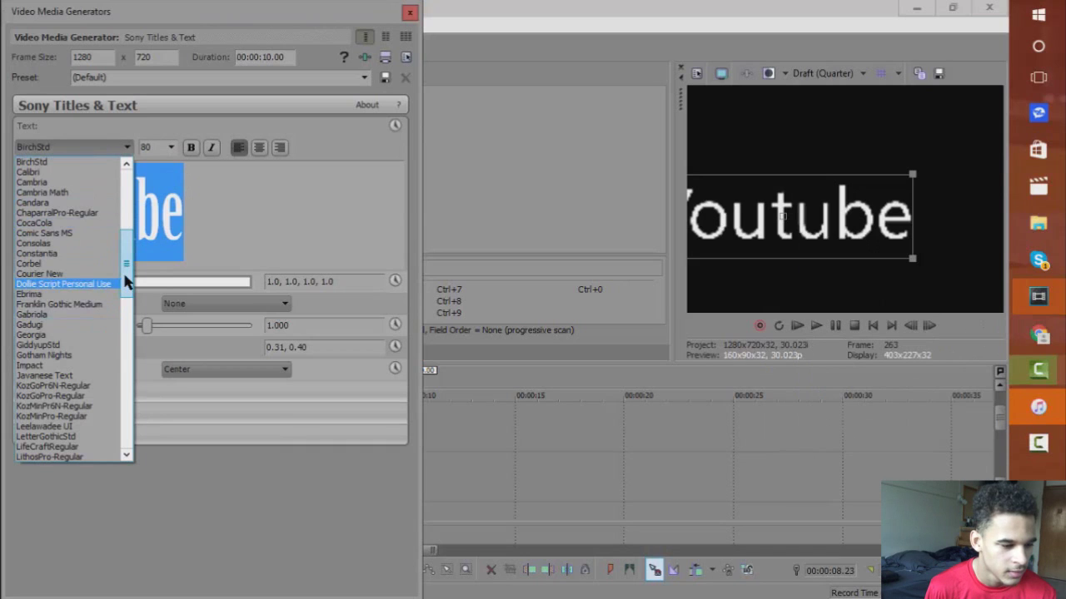
pyautogui.scroll(5, 120, 233)
pyautogui.scroll(-1, 117, 223)
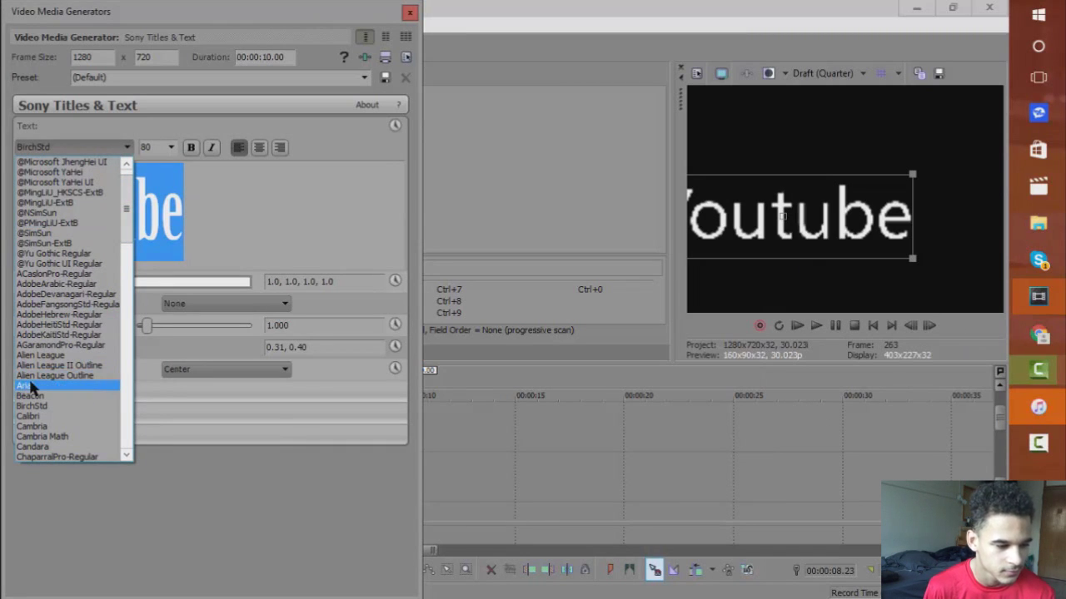
pyautogui.click(30, 385)
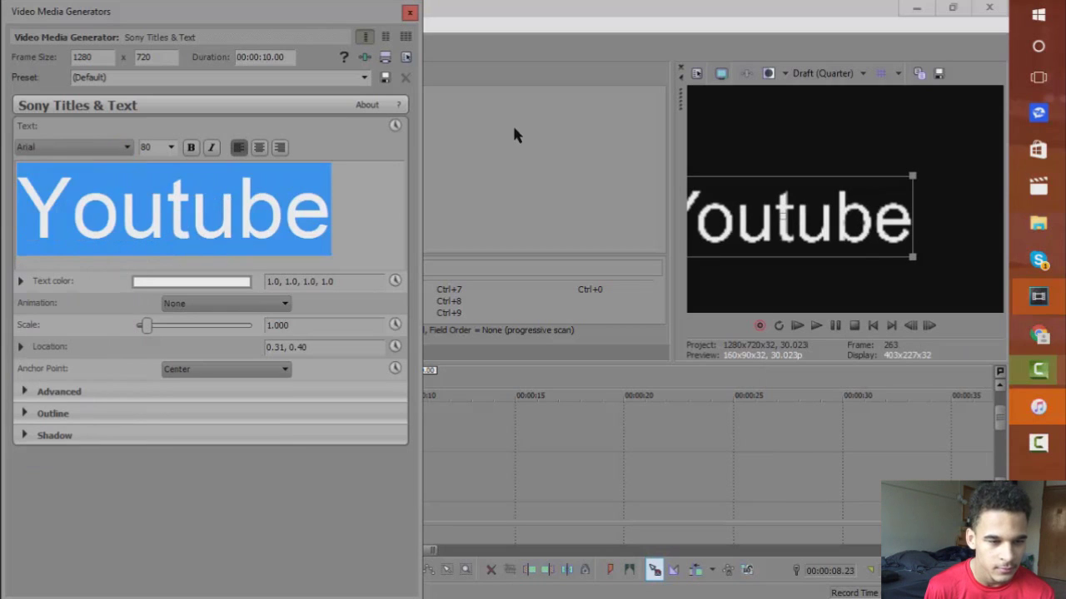
pyautogui.moveTo(780, 218); pyautogui.dragTo(804, 218)
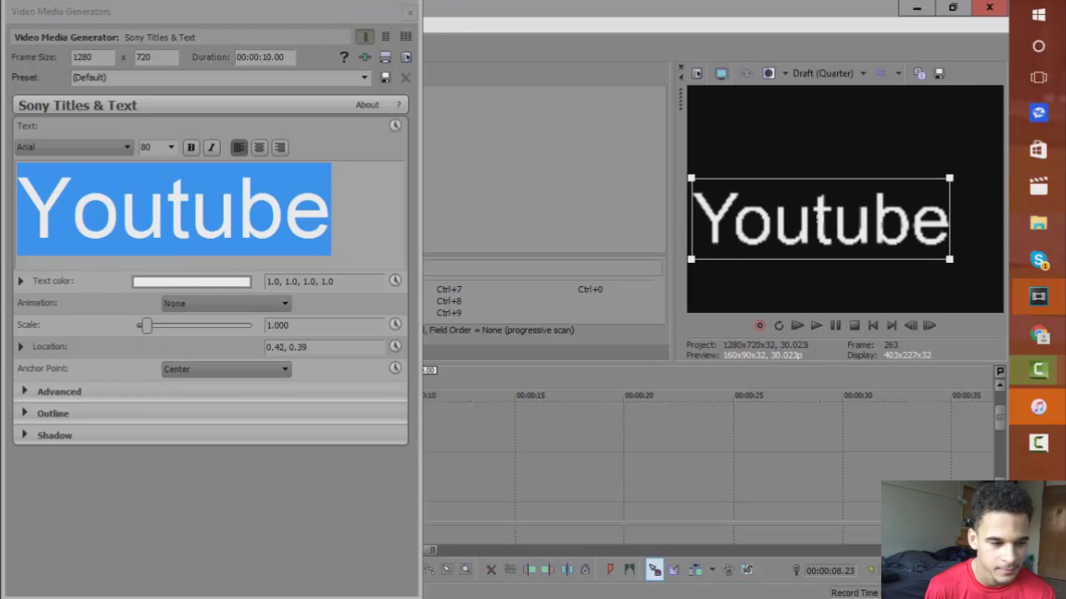
pyautogui.click(190, 148)
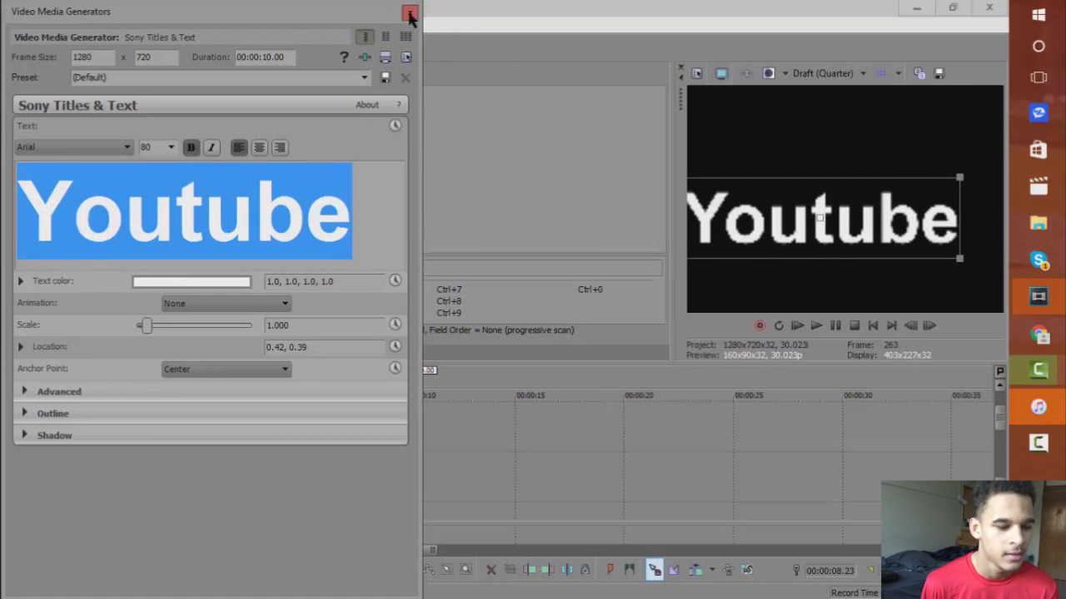
pyautogui.click(410, 14)
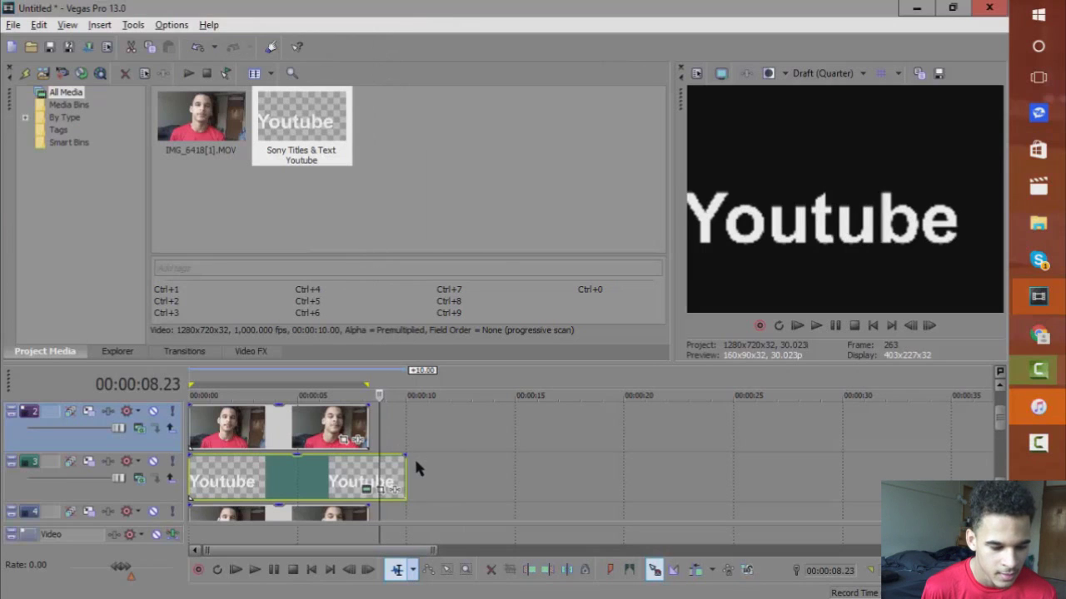
# - Trim the title event to end at 00:00:08.23 and place the cursor near 5 seconds
pyautogui.moveTo(401, 466); pyautogui.dragTo(347, 463)
pyautogui.click(317, 473)
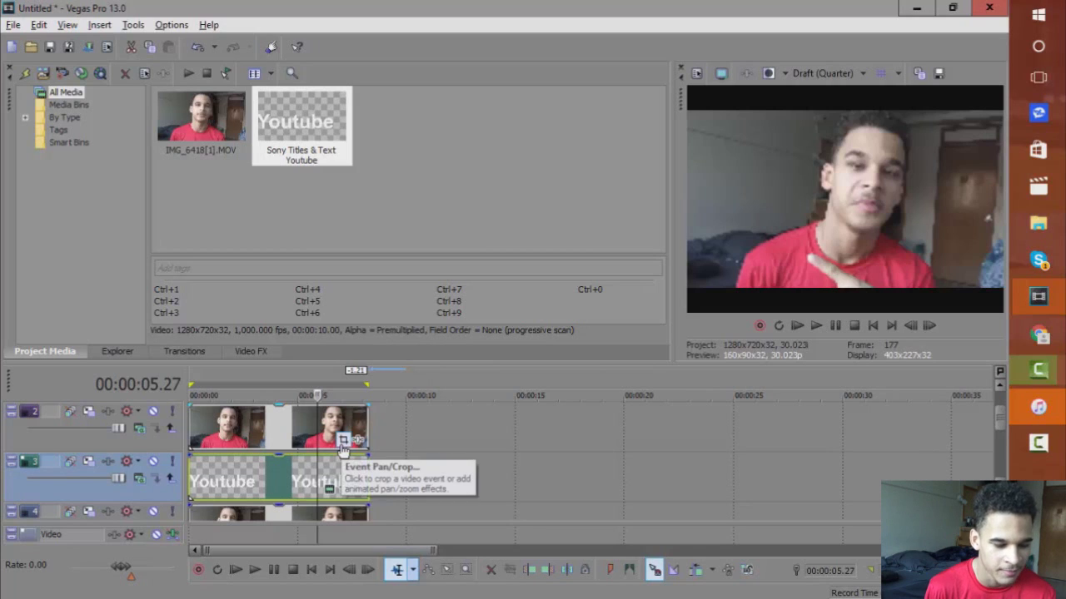
# - Enable Mask in the top clip's Pan/Crop and place points from the person's lower left up over his head
pyautogui.click(342, 444)
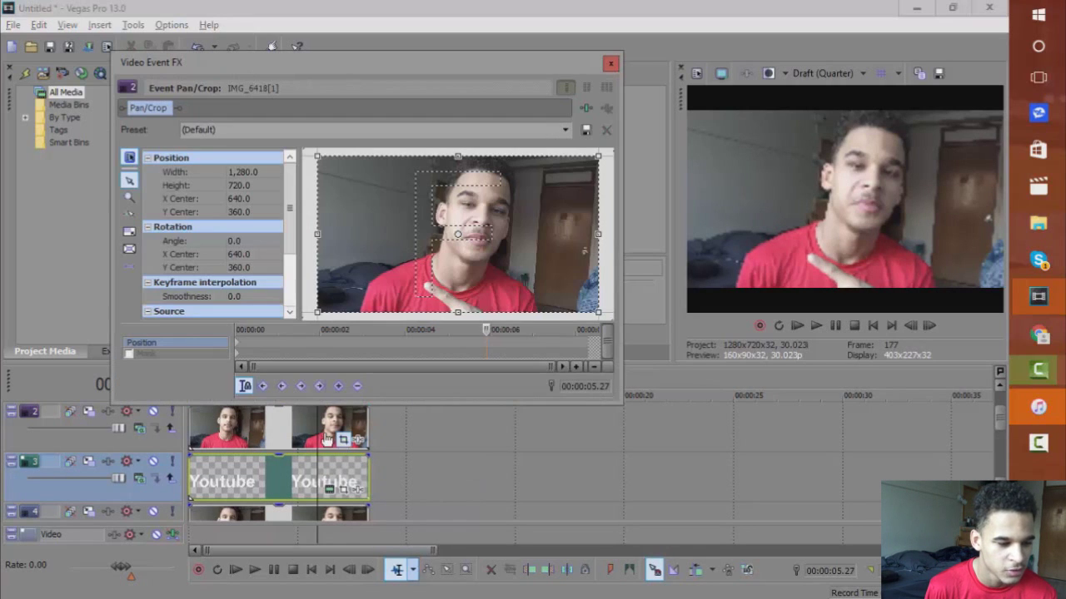
pyautogui.click(129, 355)
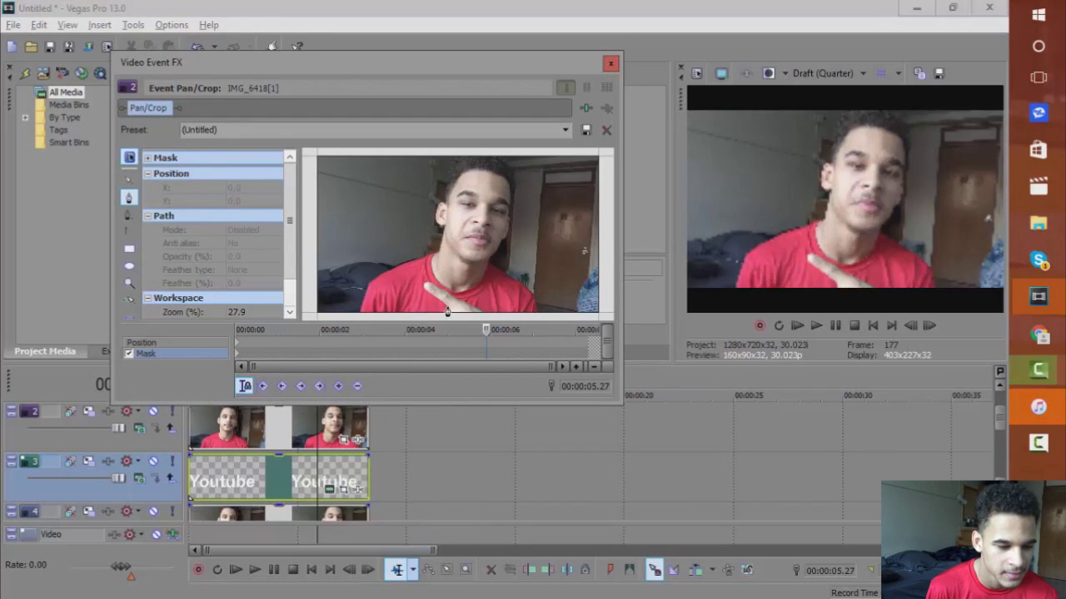
pyautogui.click(361, 298)
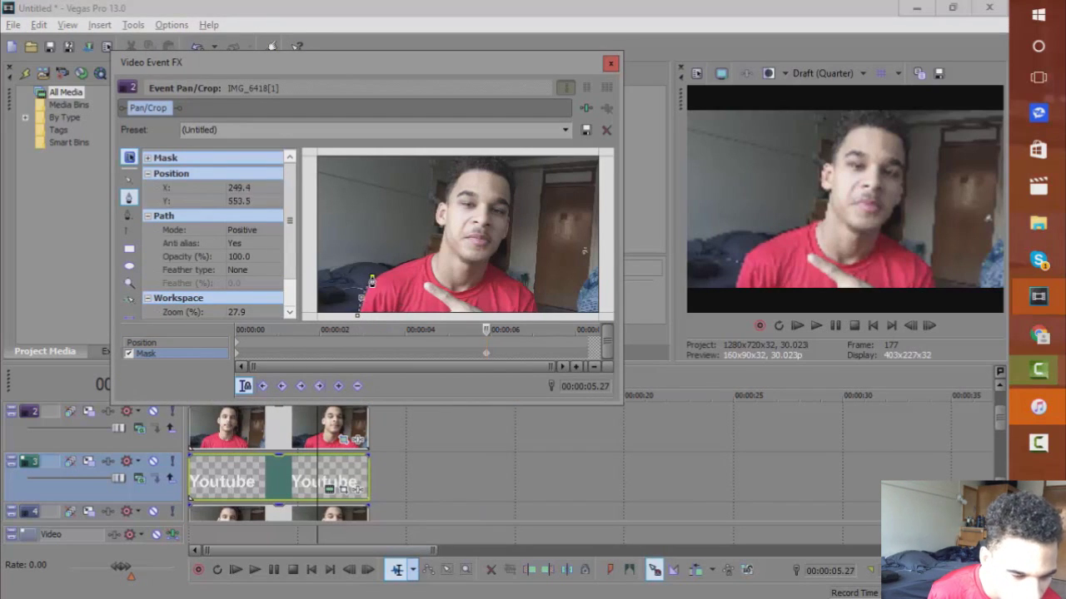
pyautogui.click(398, 266)
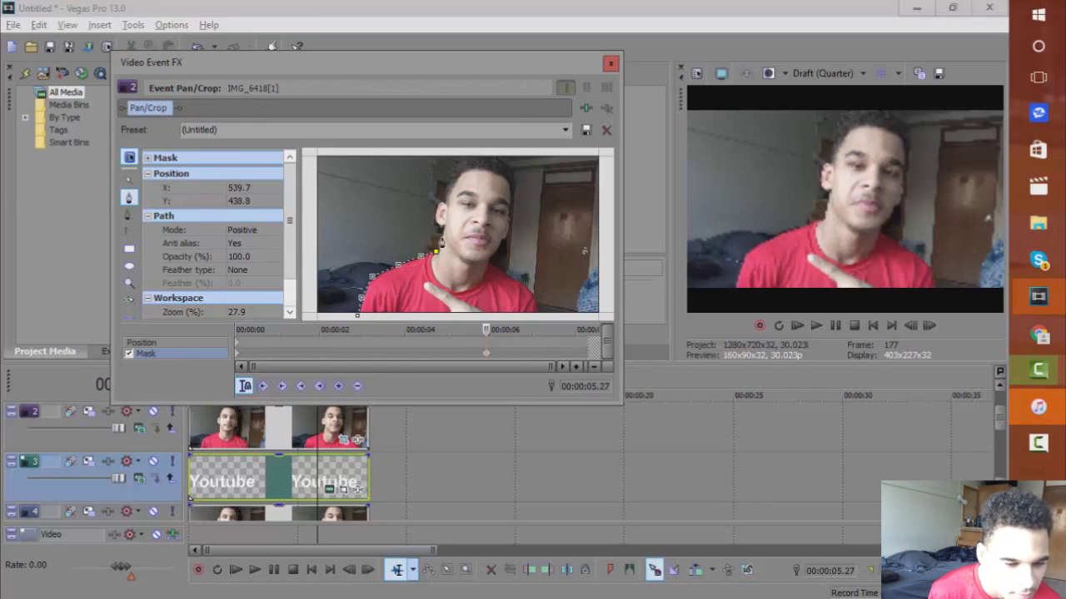
pyautogui.click(441, 229)
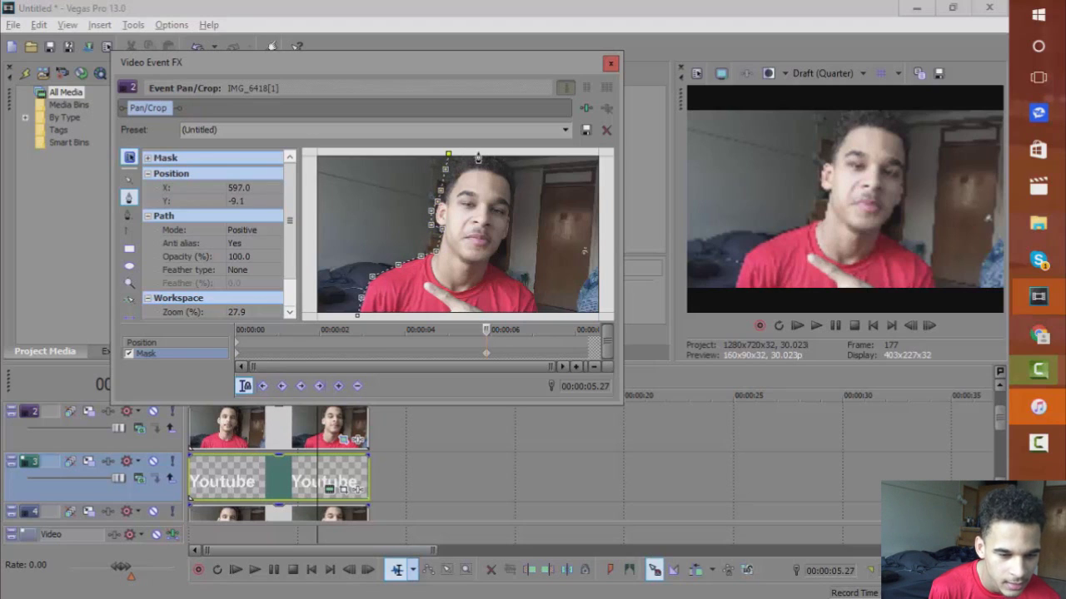
pyautogui.click(518, 154)
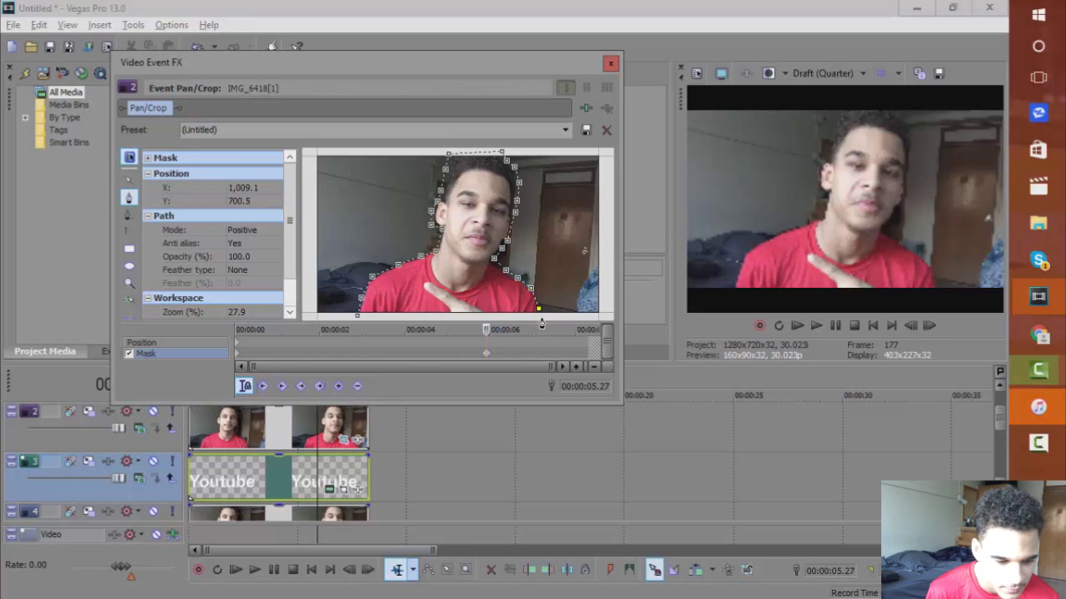
# - Close the mask path around the person and give it an inward 5% feather
pyautogui.doubleClick(356, 317)
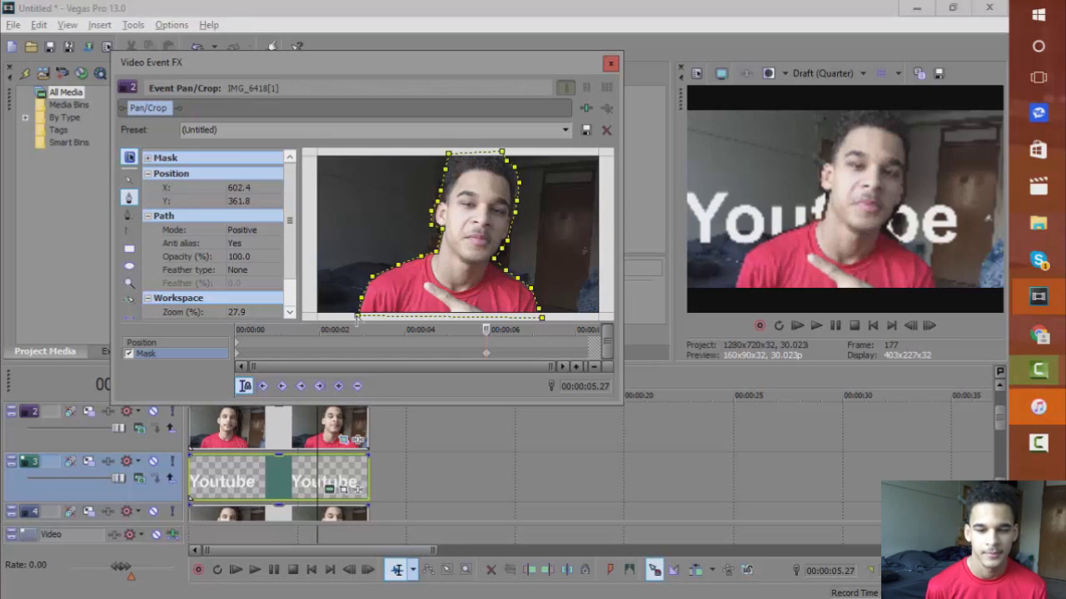
pyautogui.click(202, 170)
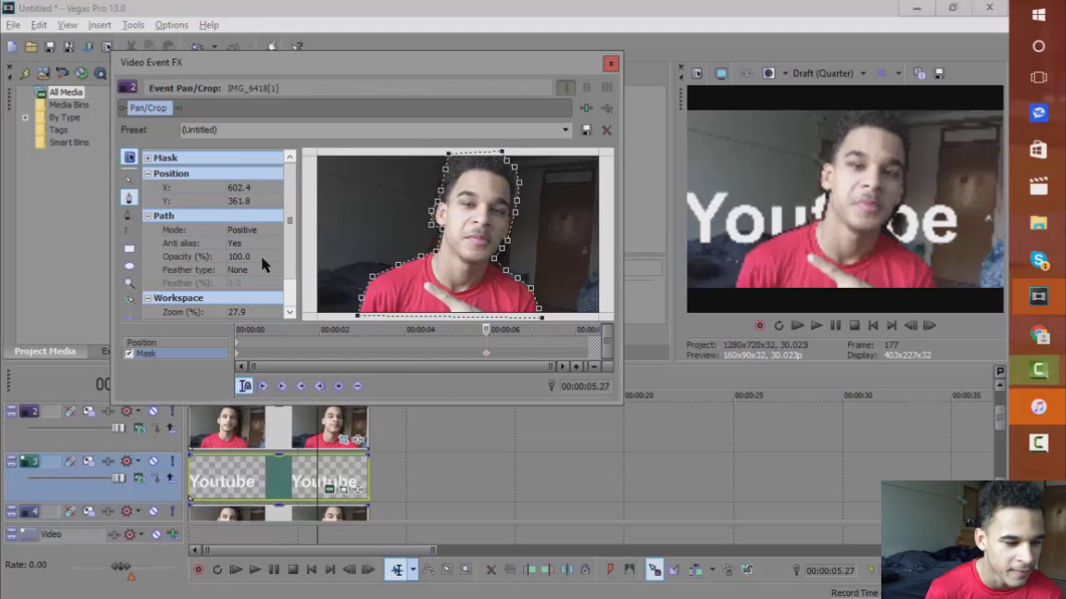
pyautogui.click(240, 271)
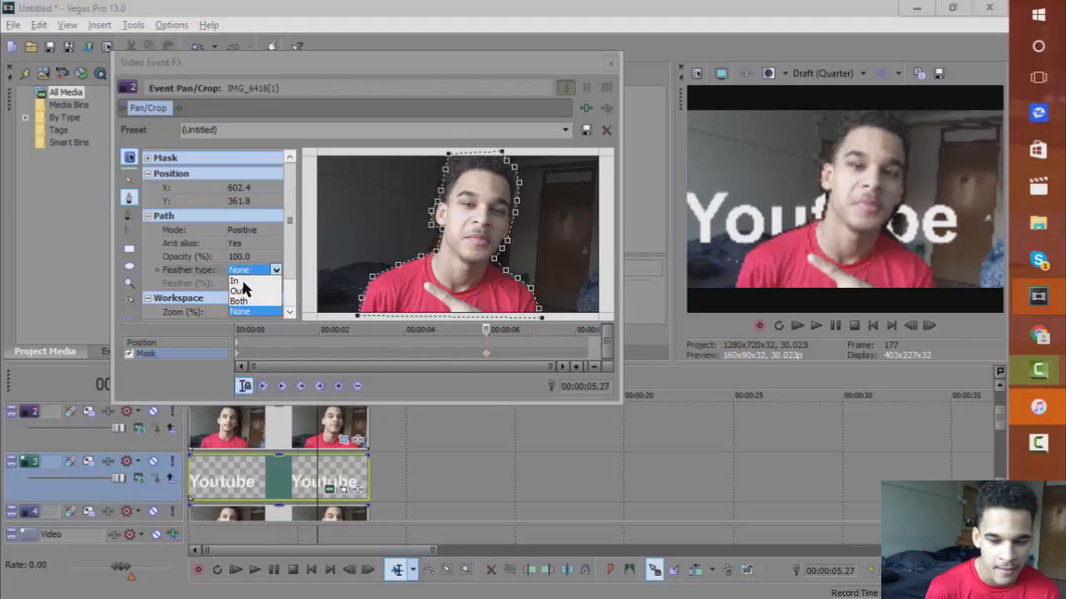
pyautogui.click(242, 282)
pyautogui.click(252, 284)
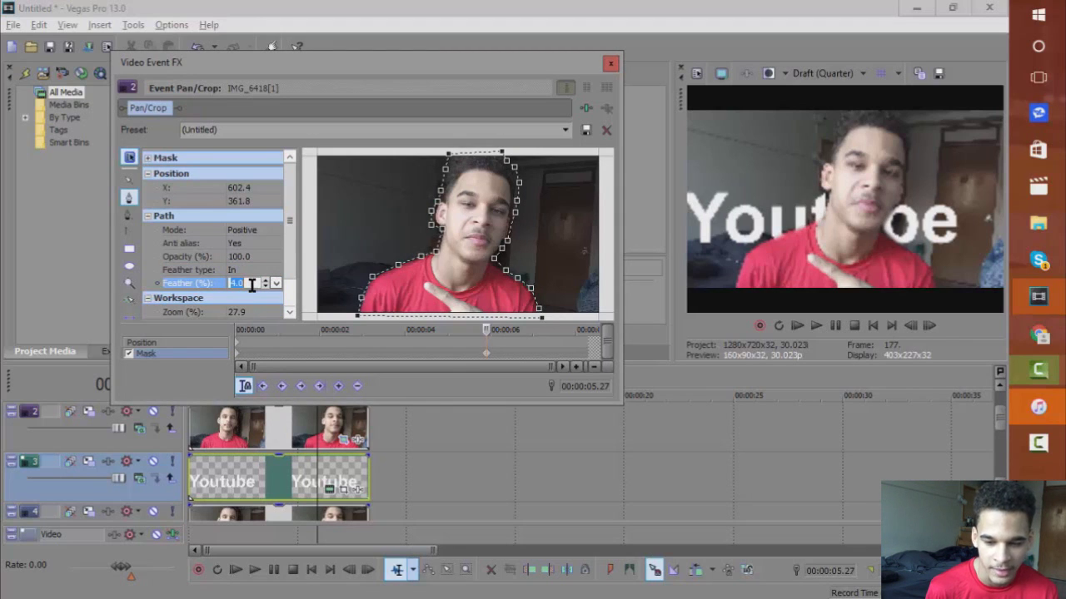
pyautogui.write('5')
pyautogui.press('Return')
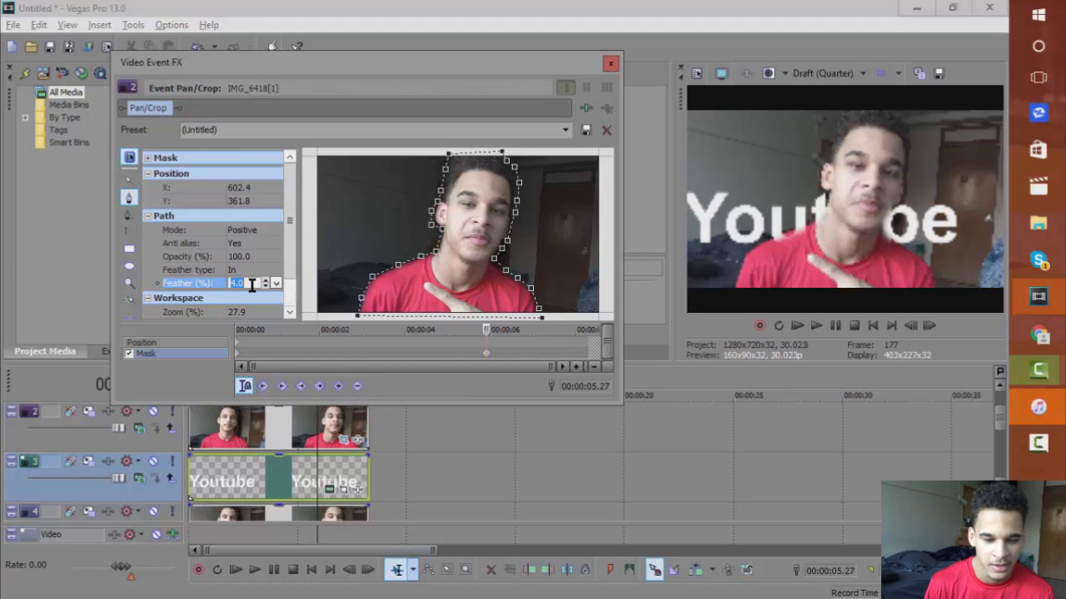
pyautogui.click(610, 63)
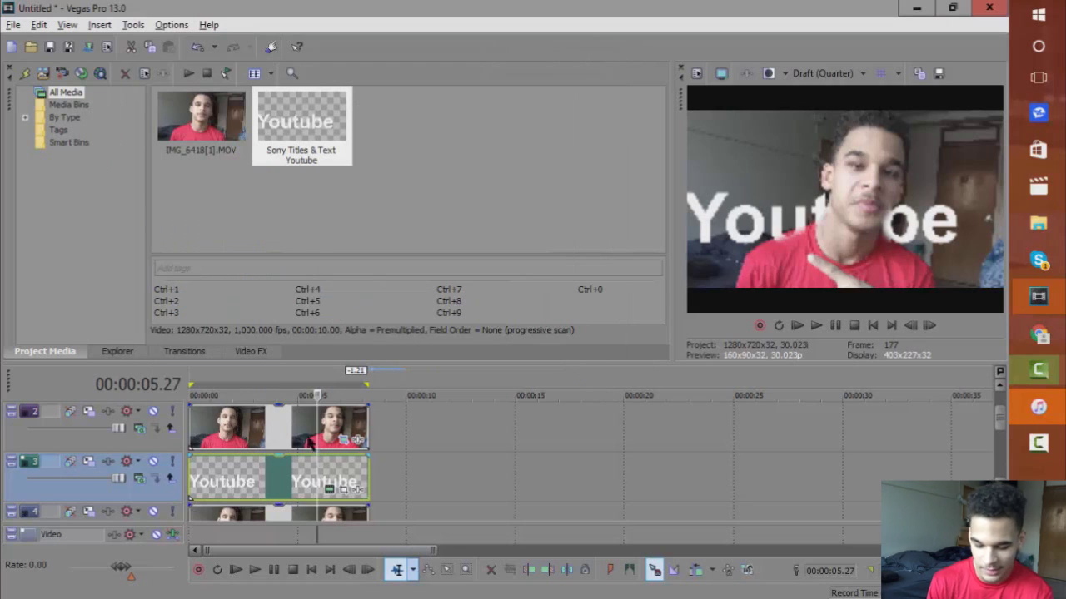
# - Start the Youtube title at about 5 seconds, then select the whole edit as the region and play it
pyautogui.hotkey('ctrl', 'Home')
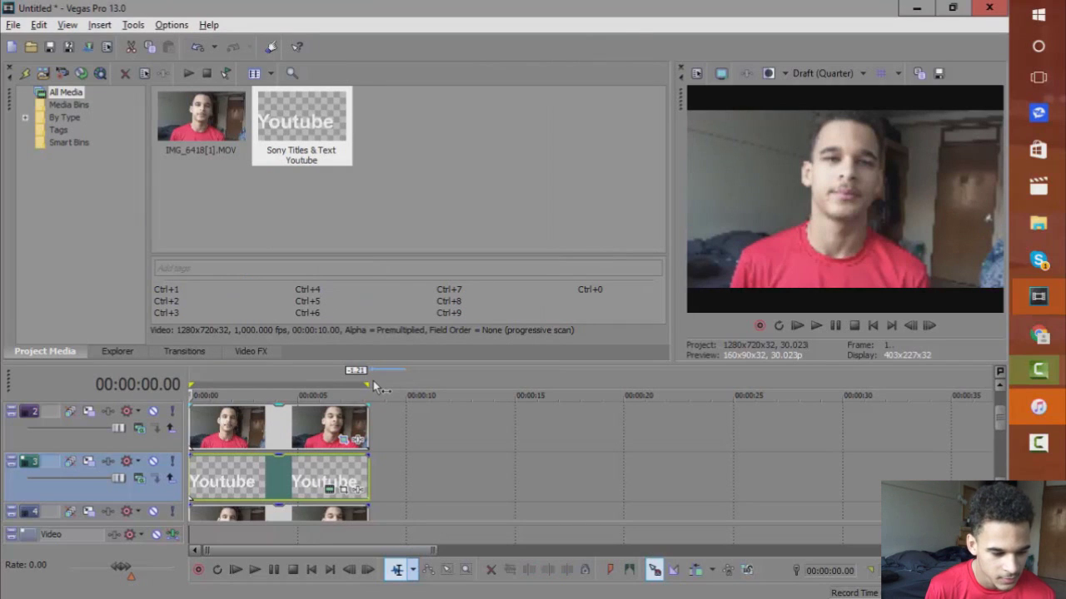
pyautogui.moveTo(193, 474); pyautogui.dragTo(300, 473)
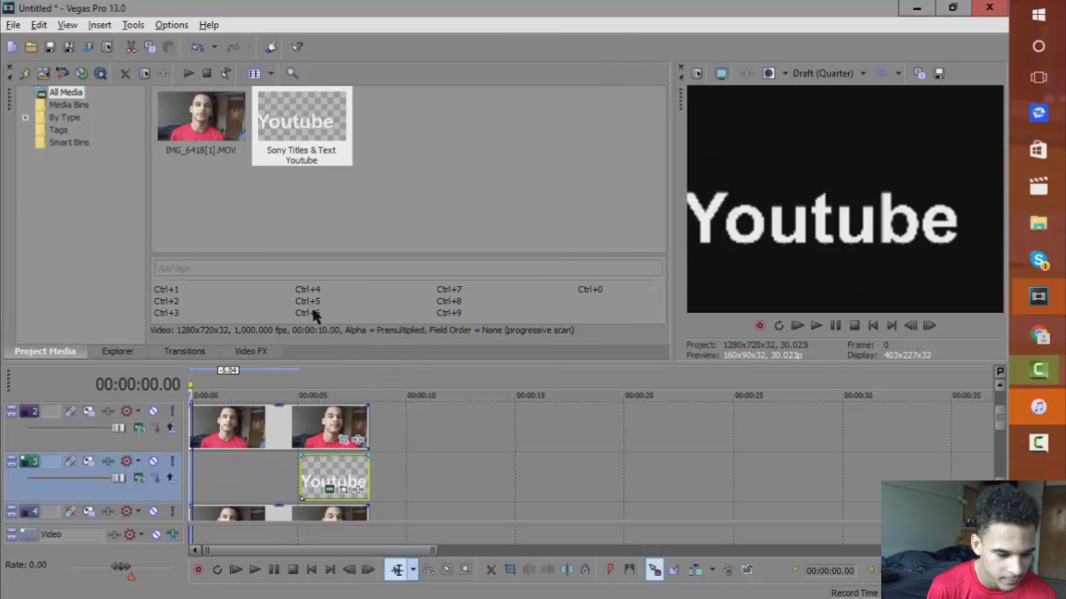
pyautogui.moveTo(374, 378); pyautogui.dragTo(78, 393)
pyautogui.press('space')
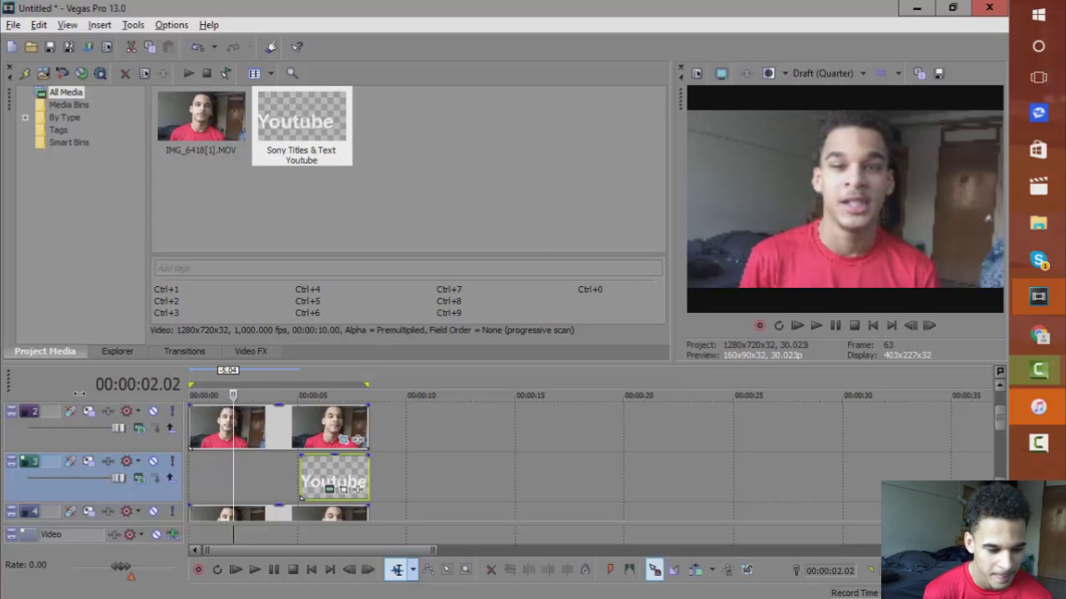
pyautogui.press('space')
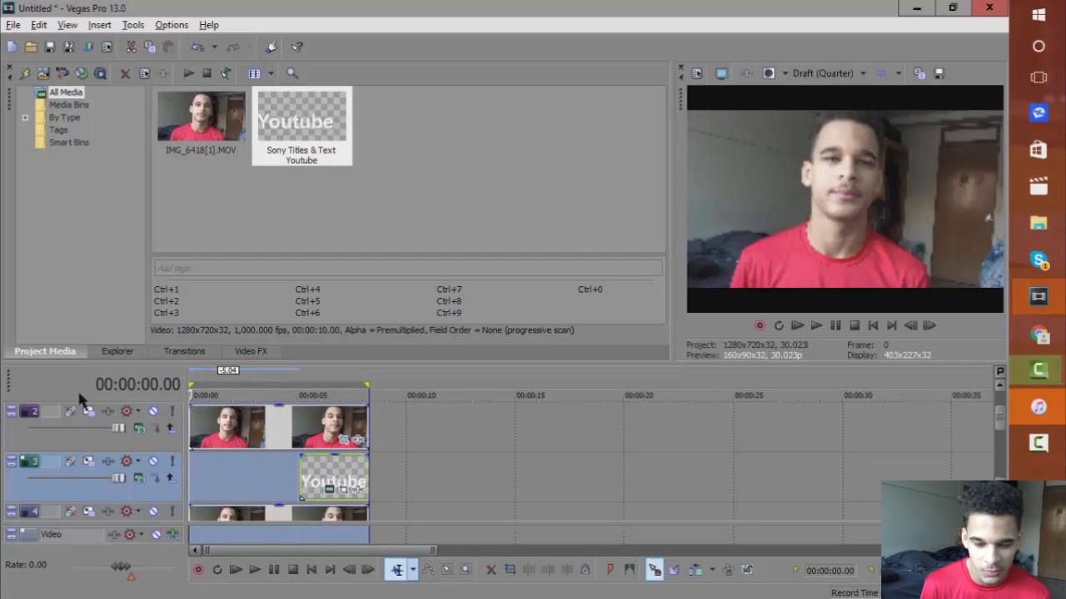
pyautogui.click(817, 325)
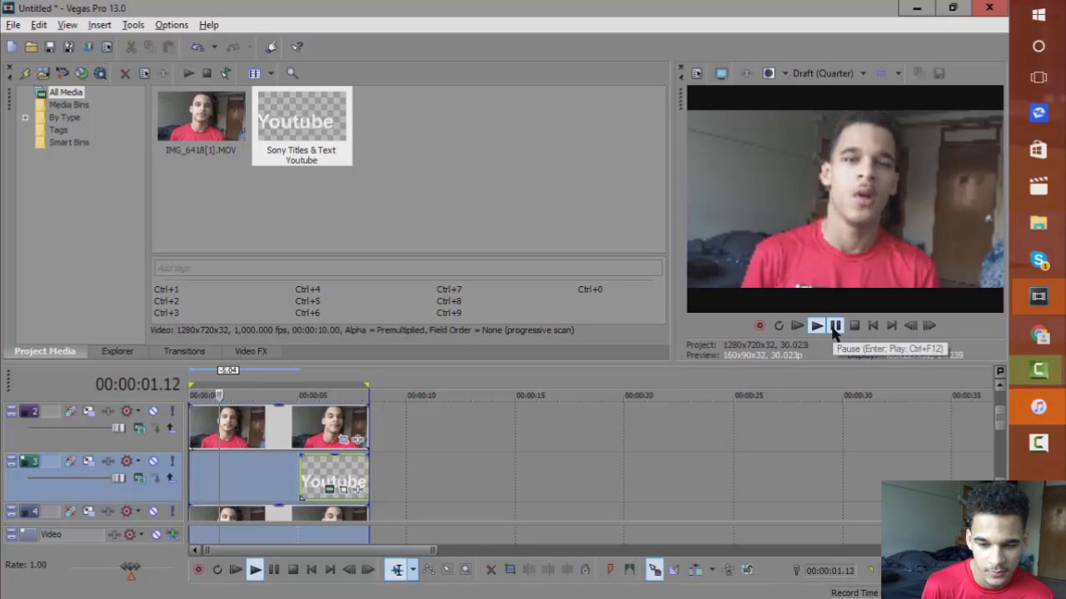